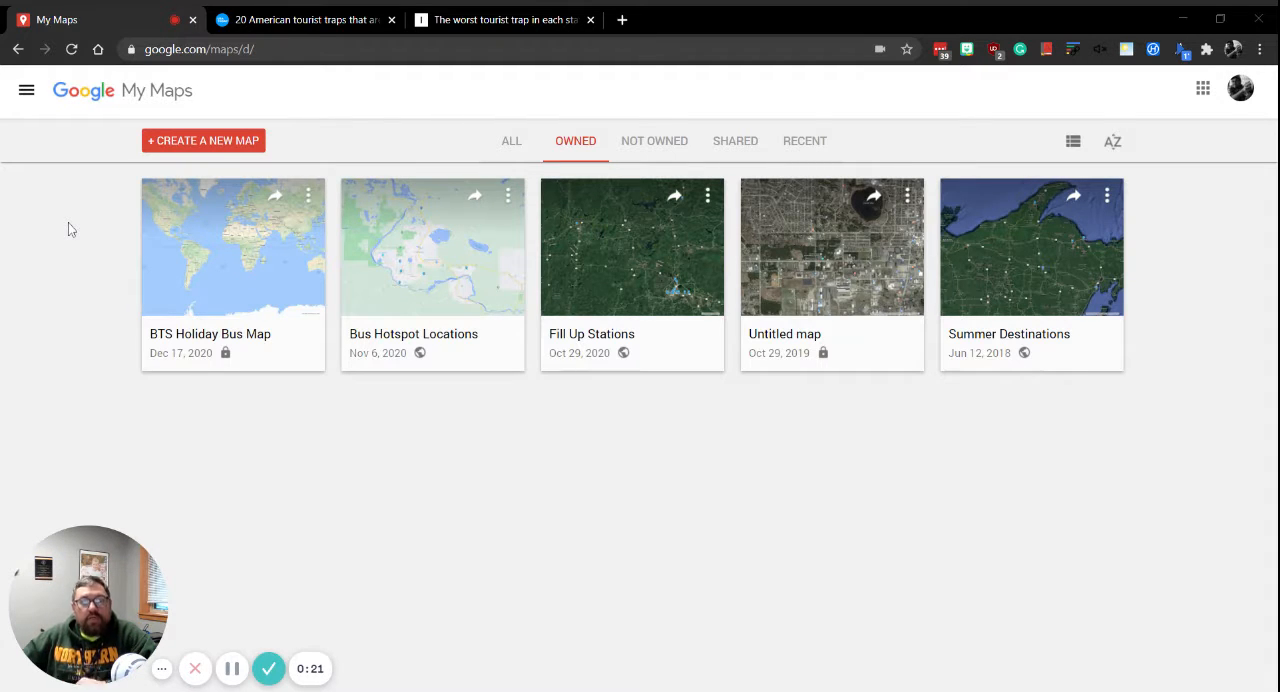
# Create a new map and enter "Spring Break 2021" as its title.
pyautogui.click(232, 145)
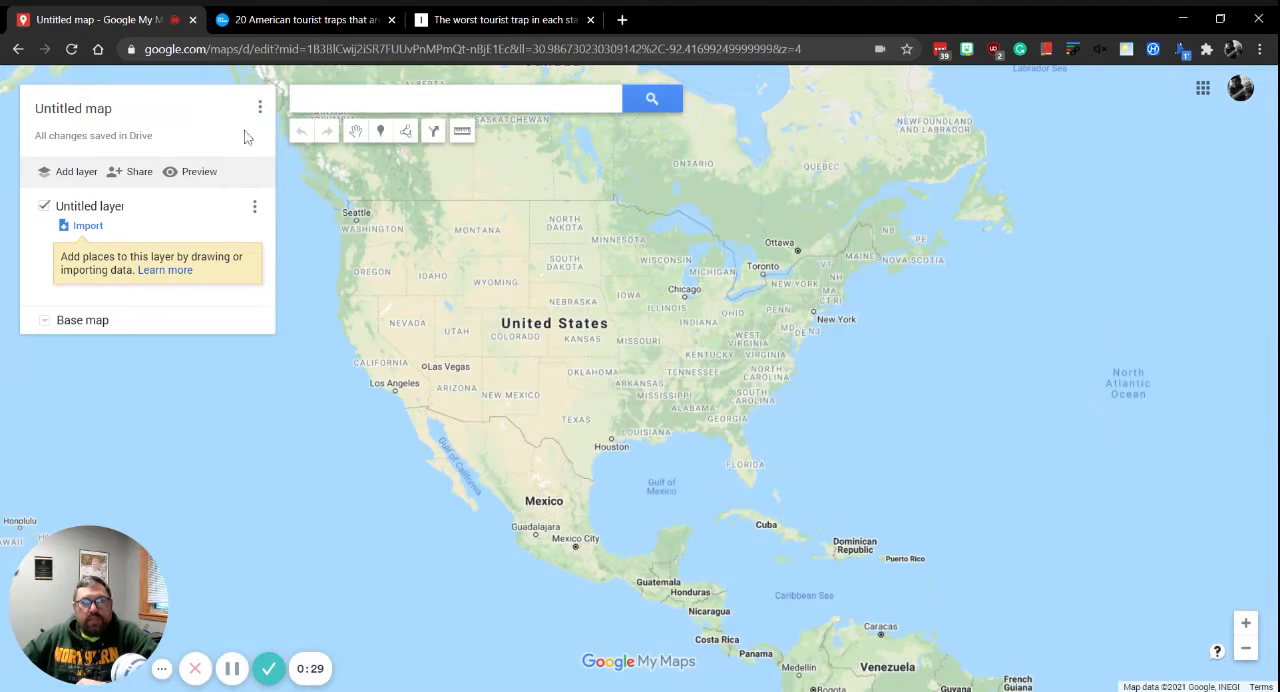
pyautogui.click(84, 118)
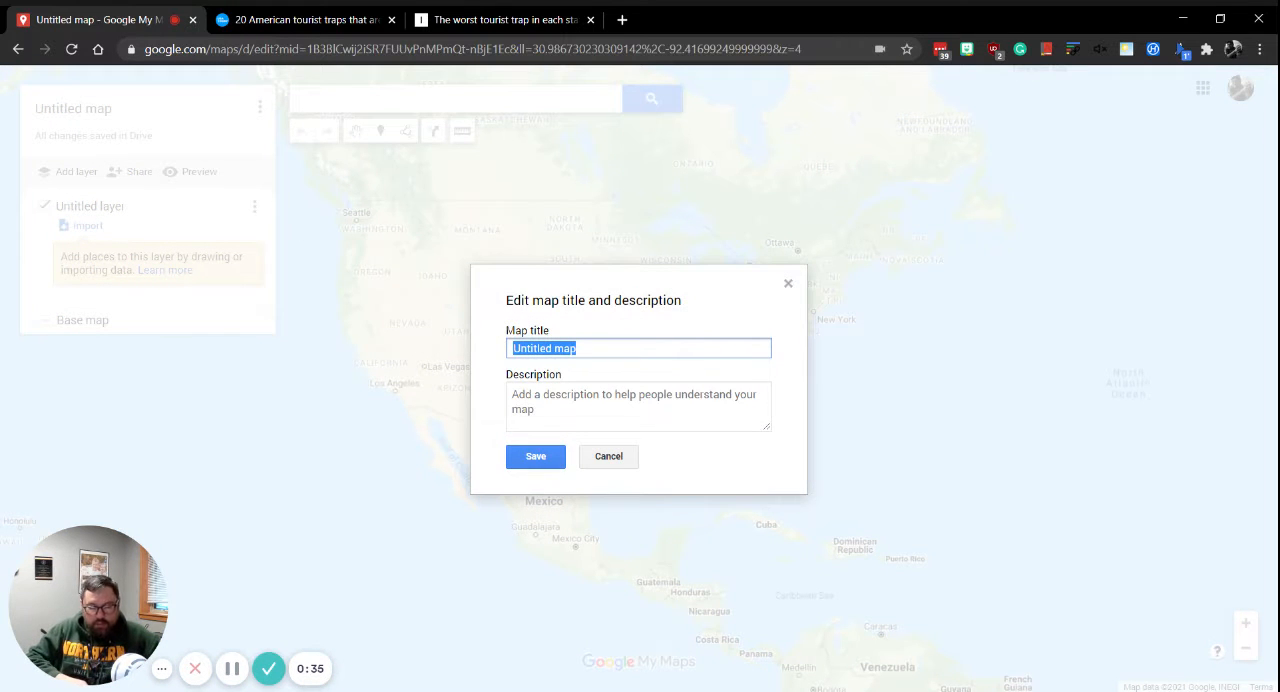
pyautogui.write('Spring b')
pyautogui.press('BackSpace')
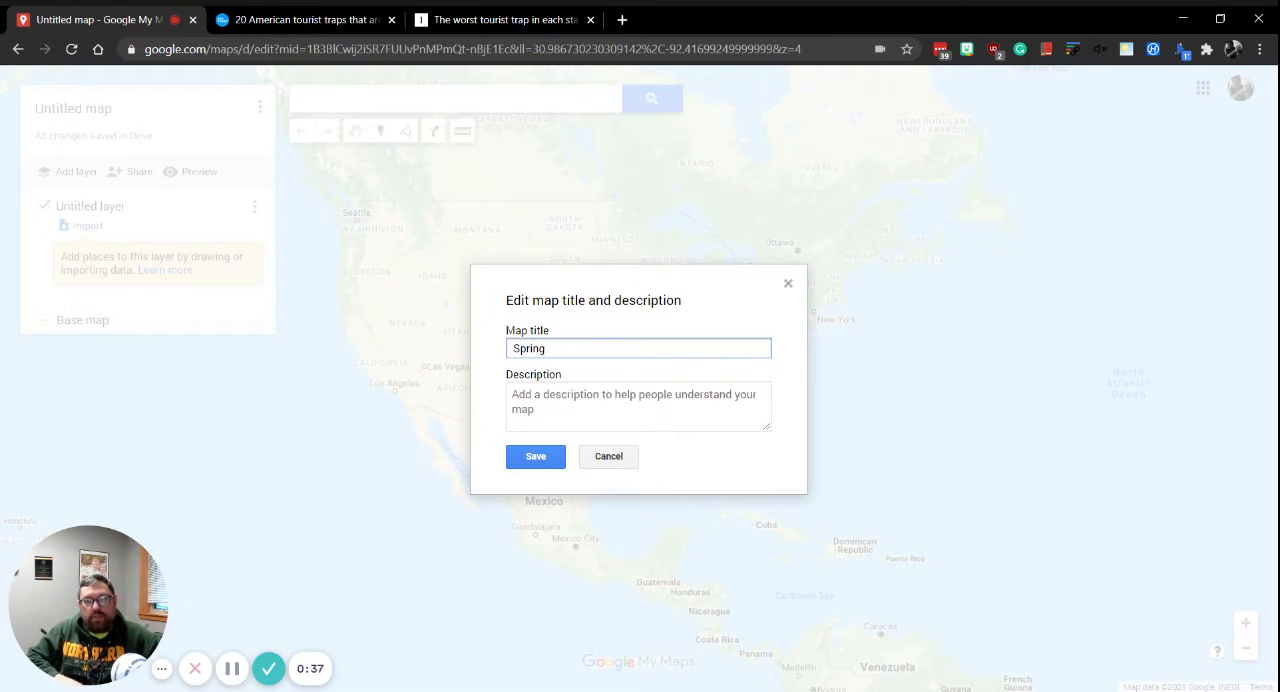
pyautogui.write('Break 2021')
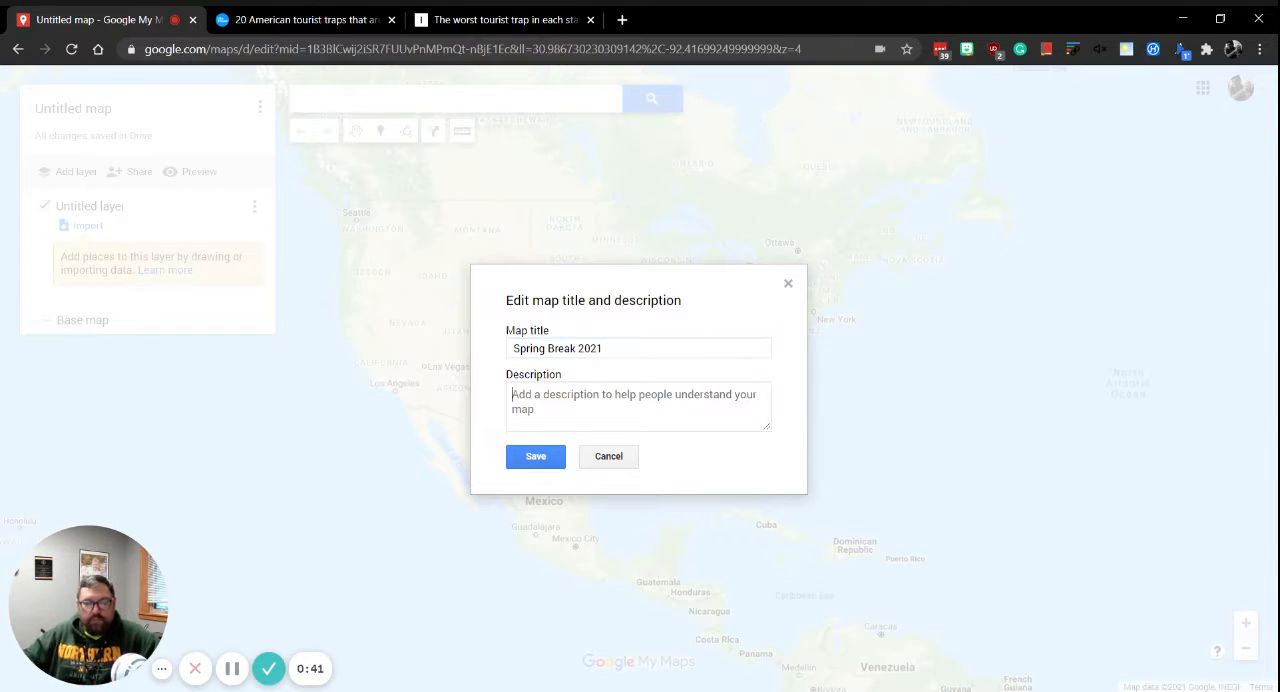
# Add the map description "Places I would like to go." and save the map details.
pyautogui.click(755, 412)
pyautogui.write('Plac')
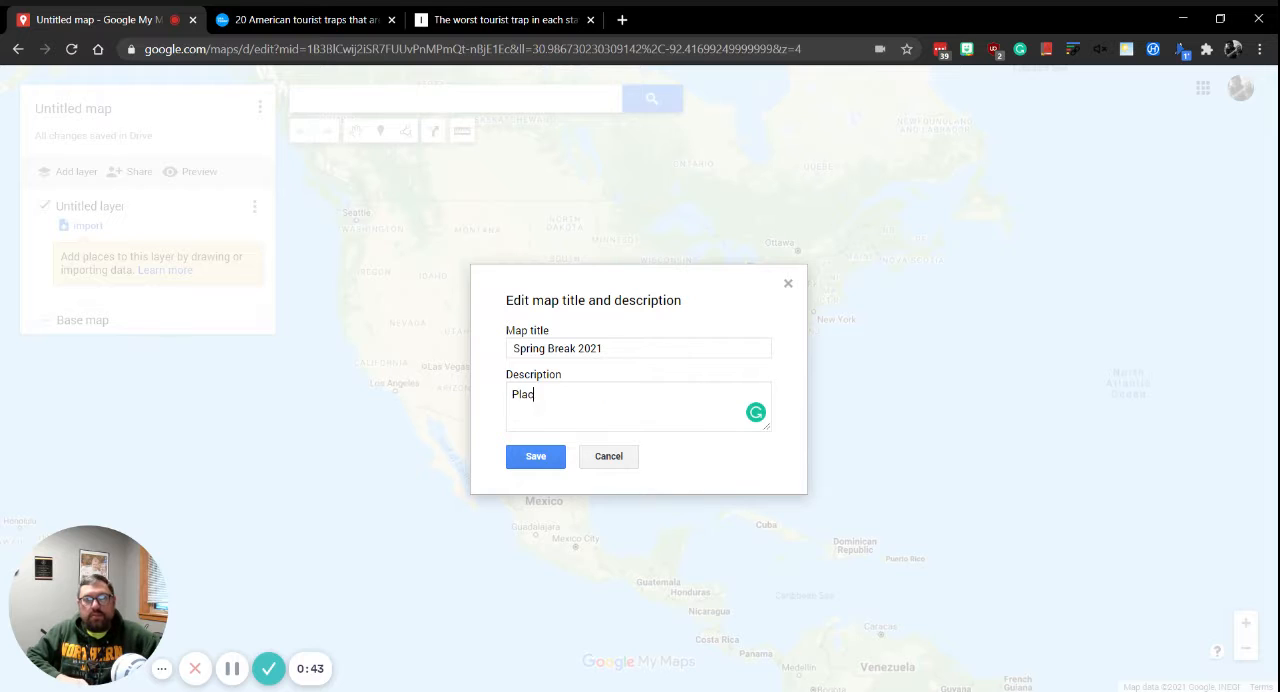
pyautogui.write('es I would ')
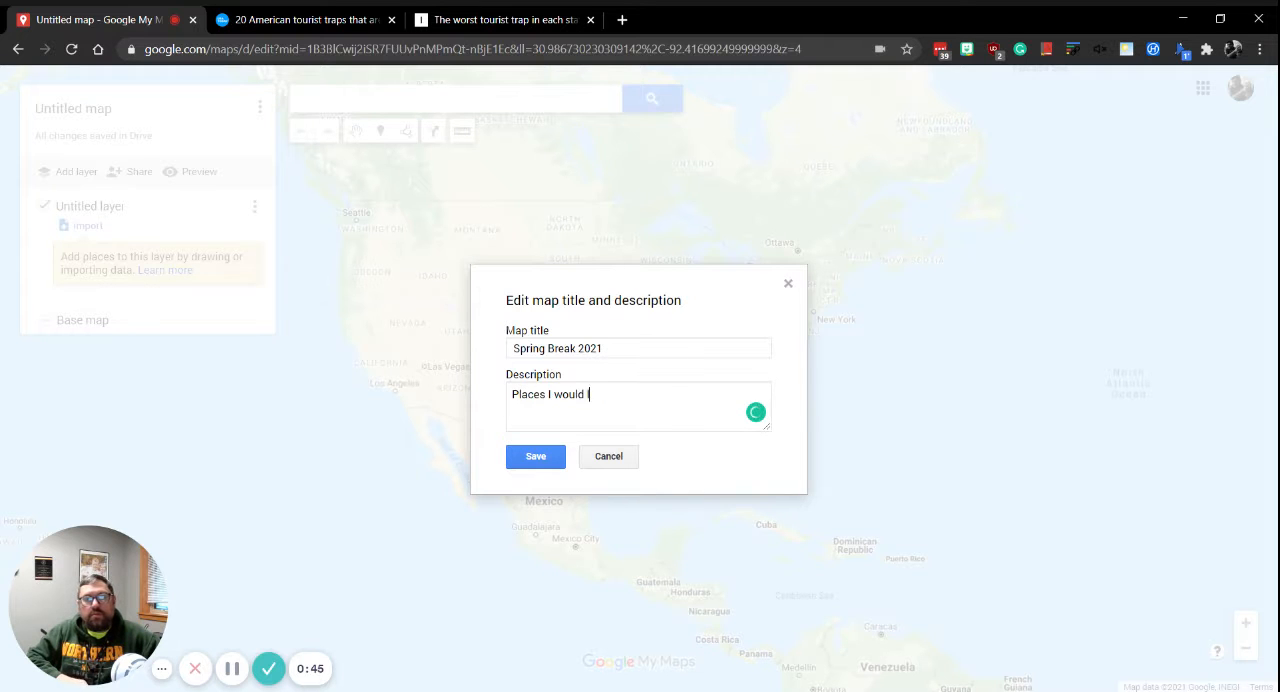
pyautogui.write('like to go.')
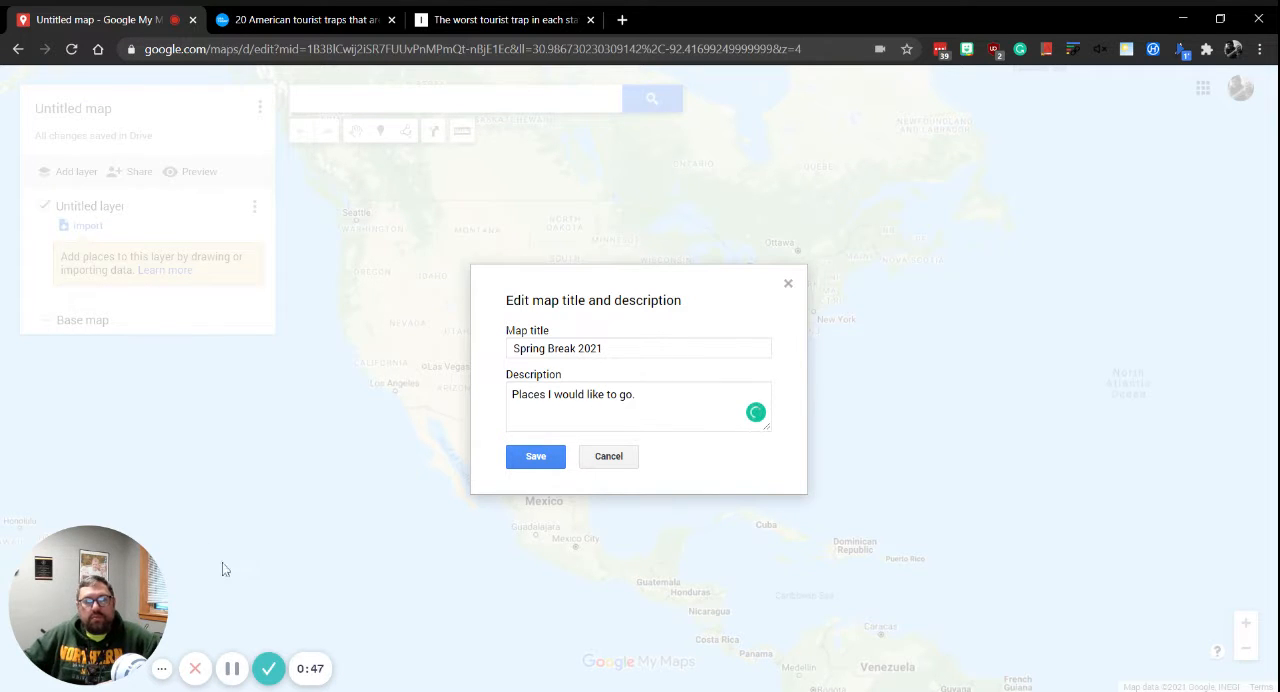
pyautogui.click(512, 459)
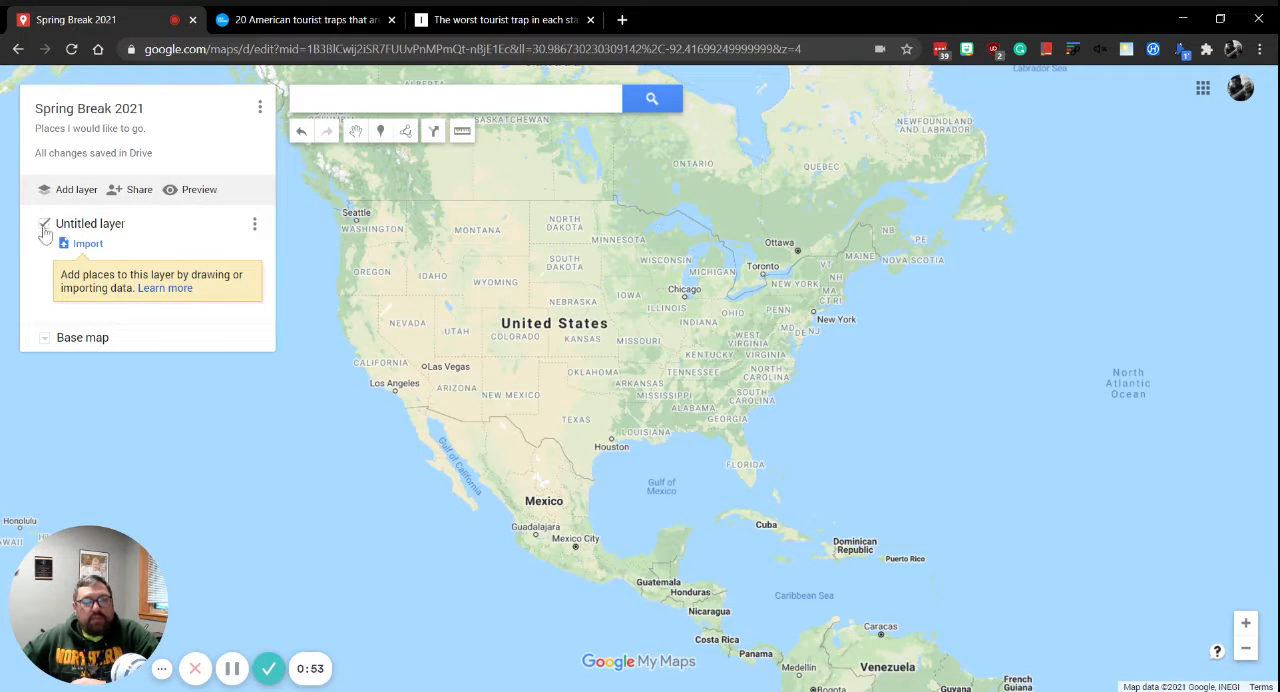
# Rename the untitled layer as "Destinations".
pyautogui.click(253, 226)
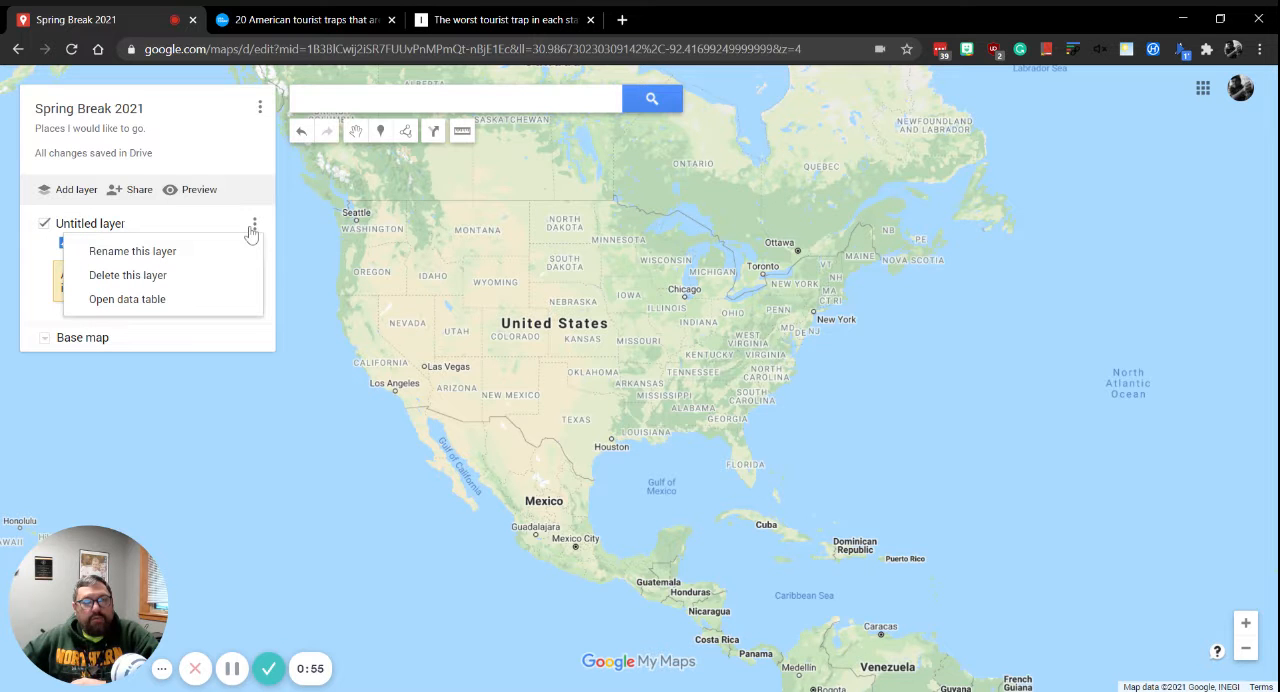
pyautogui.click(180, 255)
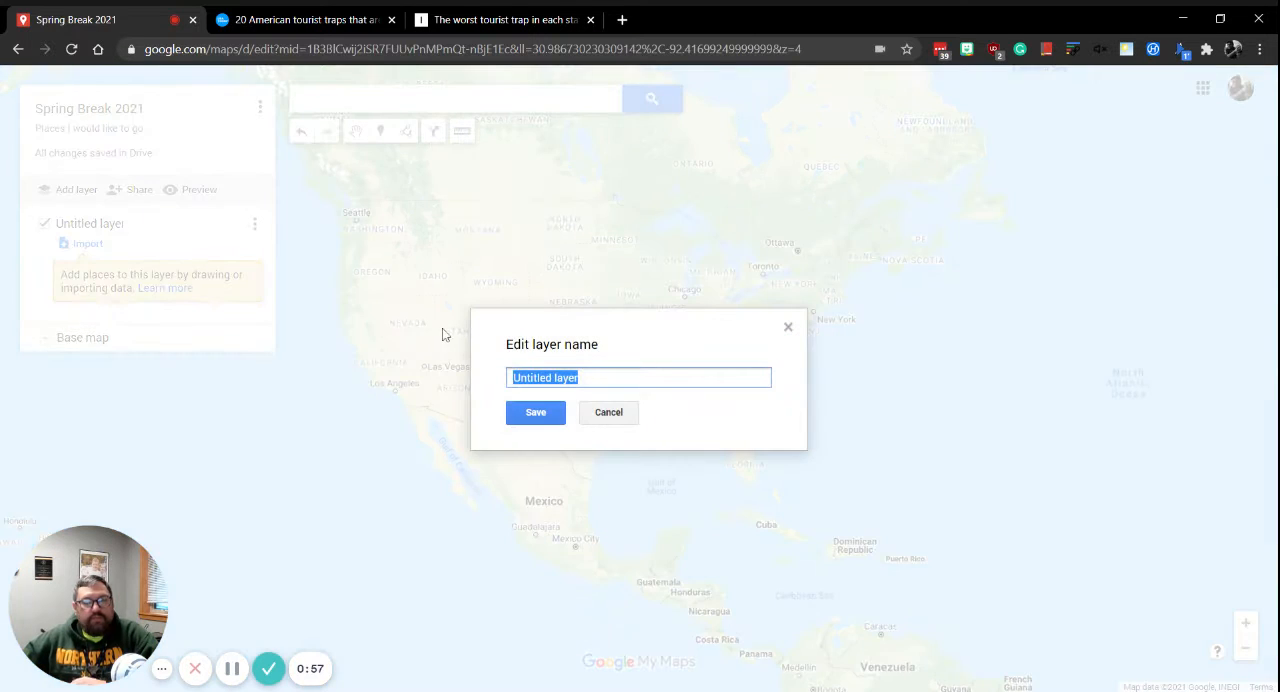
pyautogui.write('Destinations')
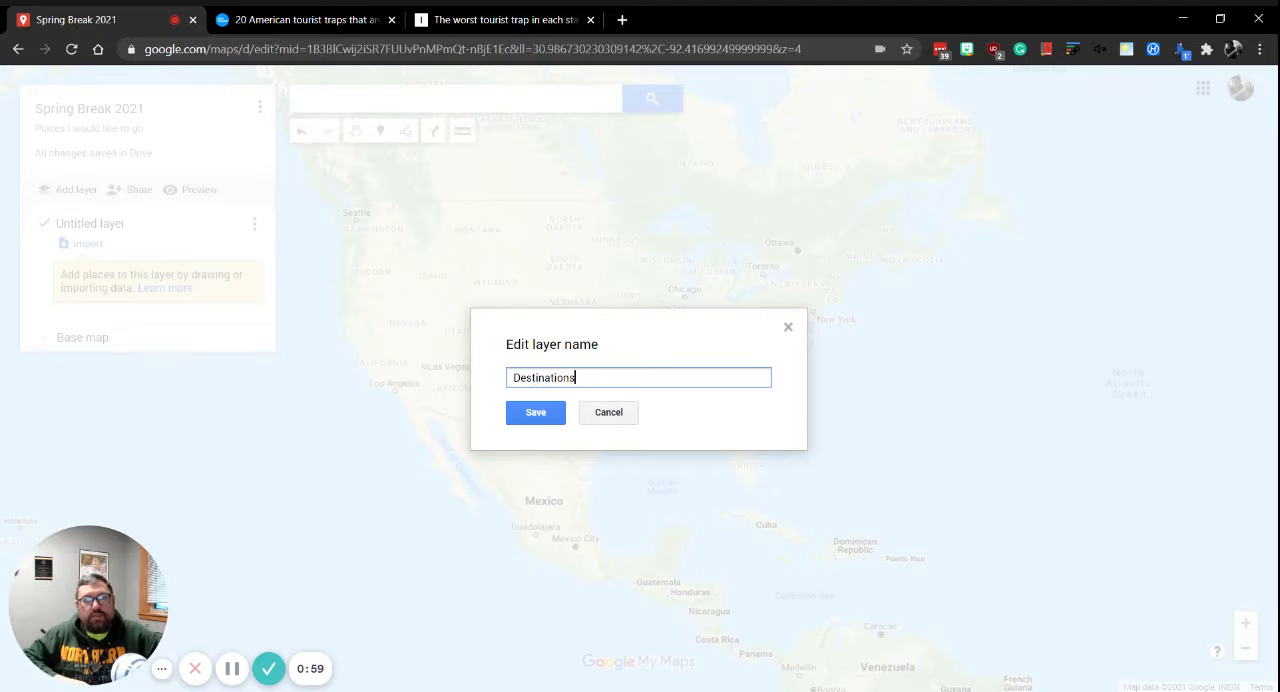
pyautogui.press('Return')
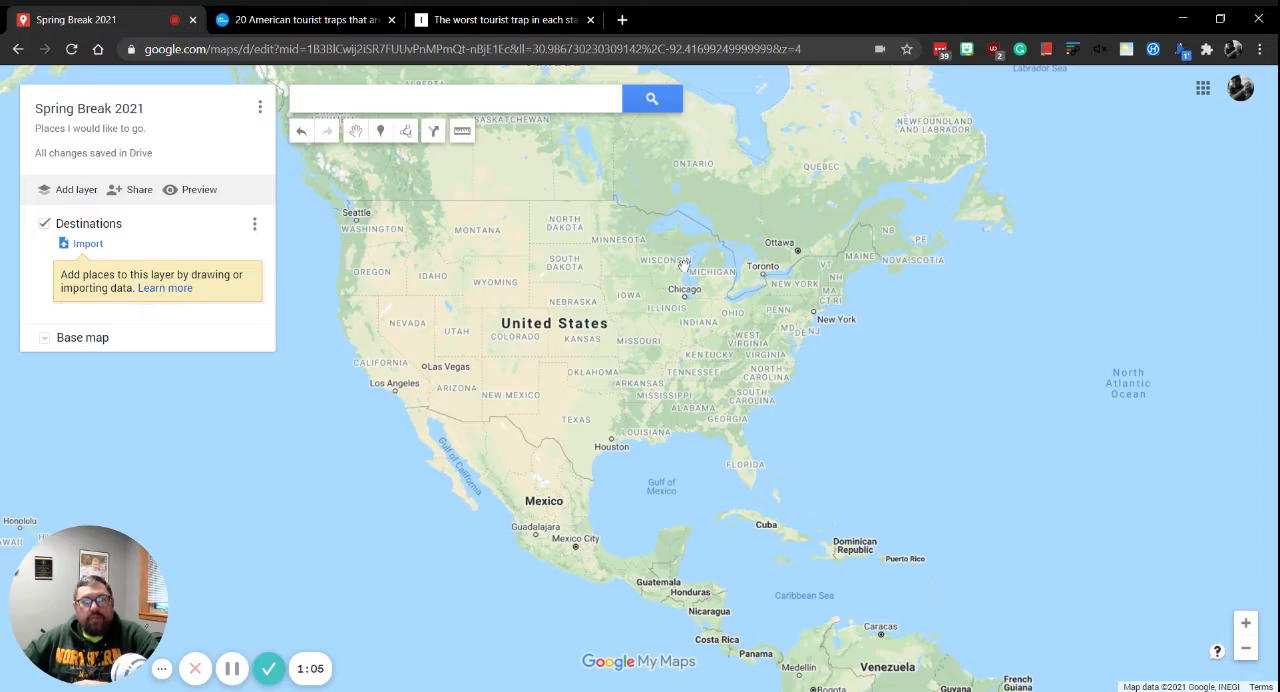
# Place a marker on Navy Pier on the Chicago lakefront in the Destinations layer.
pyautogui.scroll(2, 683, 260)
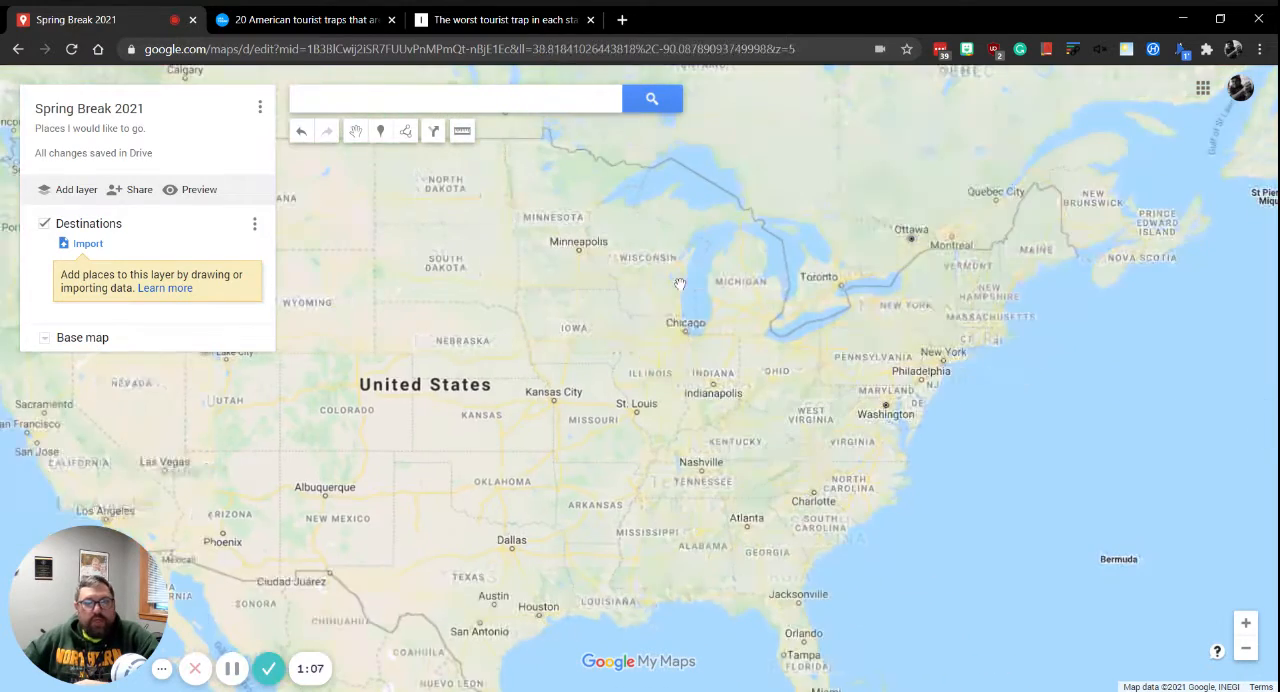
pyautogui.scroll(1, 688, 308)
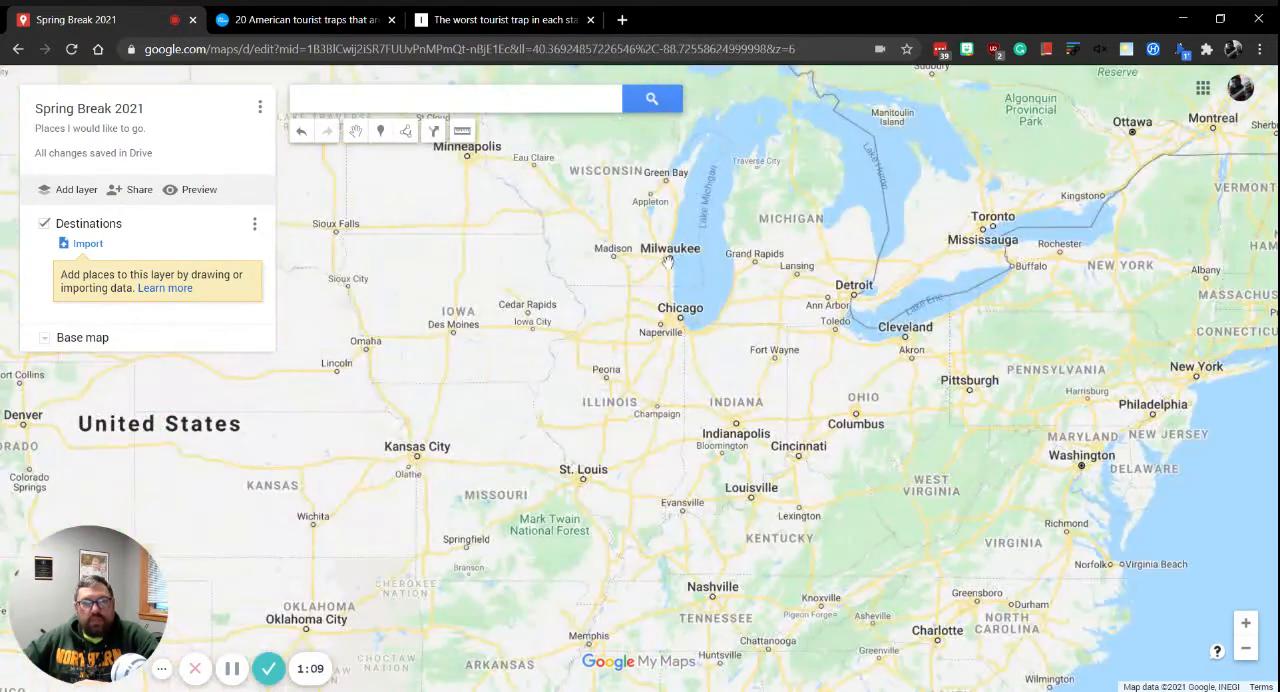
pyautogui.scroll(2, 667, 262)
pyautogui.scroll(1, 667, 262)
pyautogui.scroll(1, 697, 400)
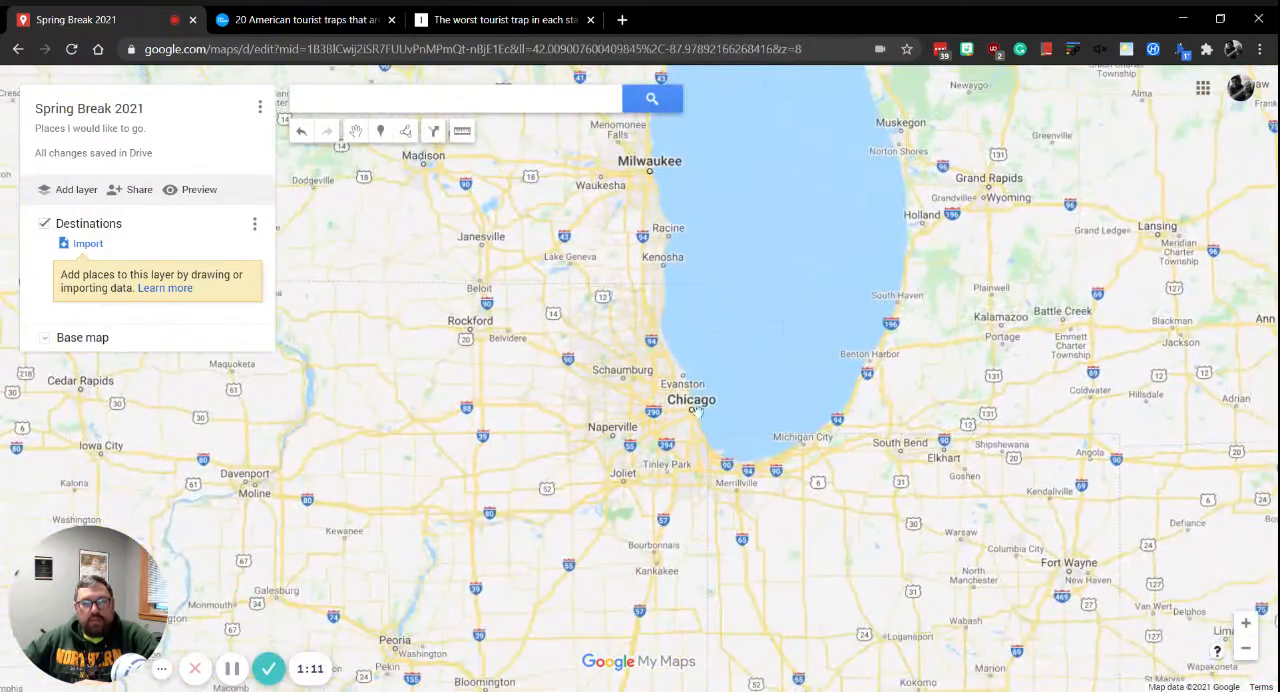
pyautogui.scroll(4, 697, 400)
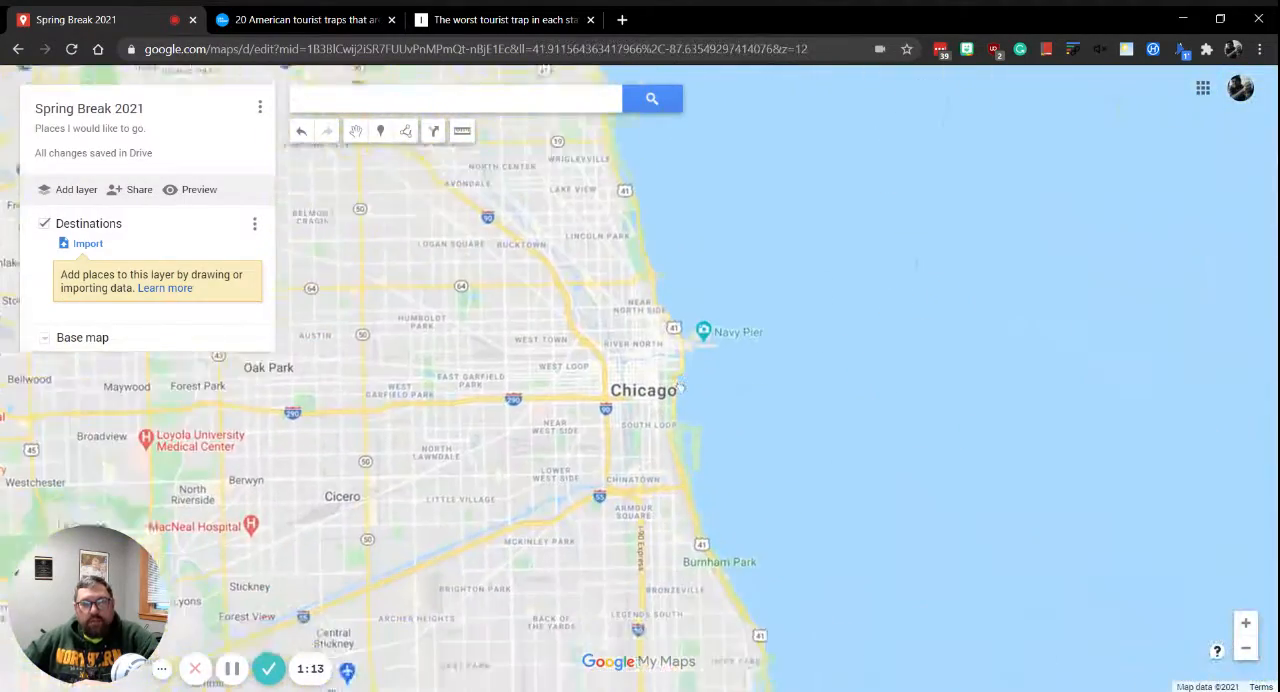
pyautogui.moveTo(678, 465); pyautogui.dragTo(678, 295)
pyautogui.scroll(2, 720, 246)
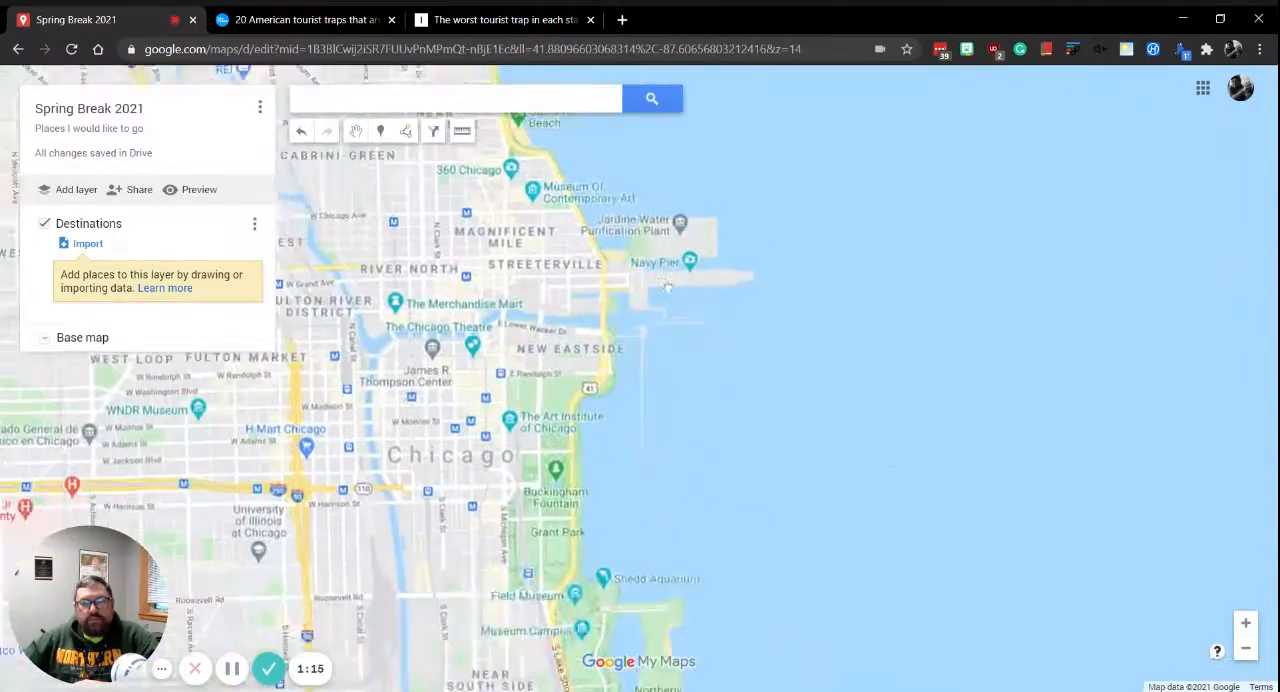
pyautogui.scroll(1, 758, 400)
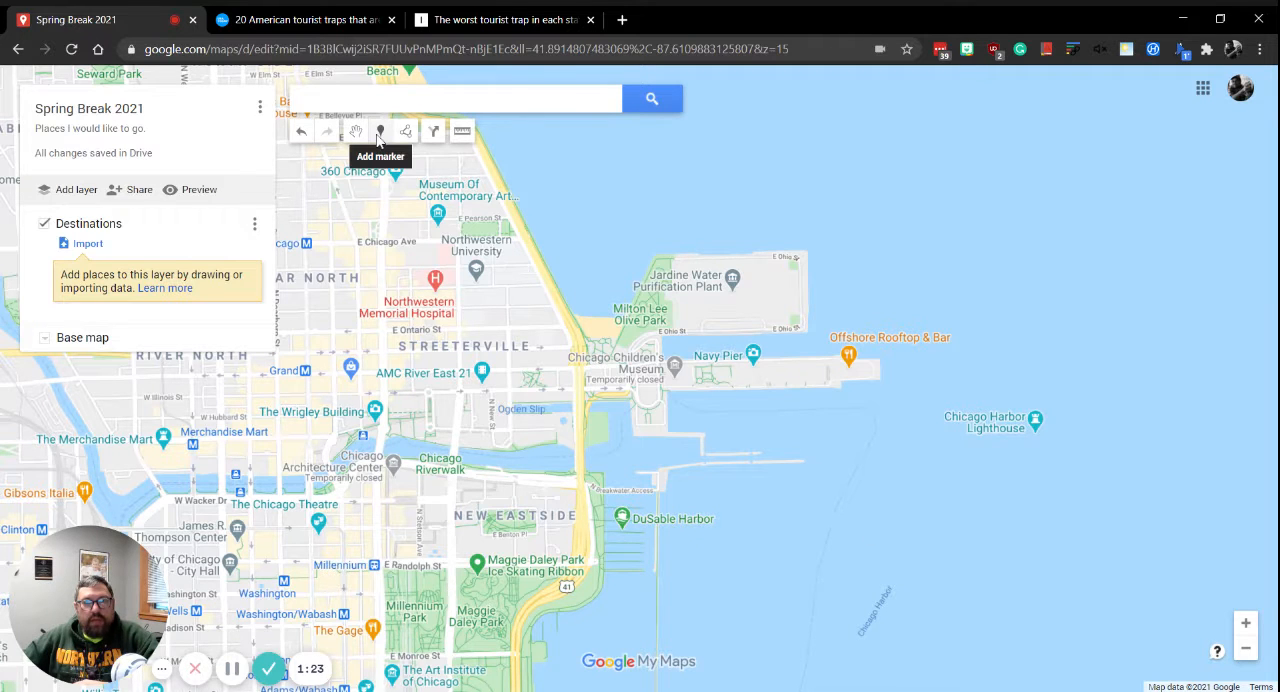
pyautogui.click(379, 133)
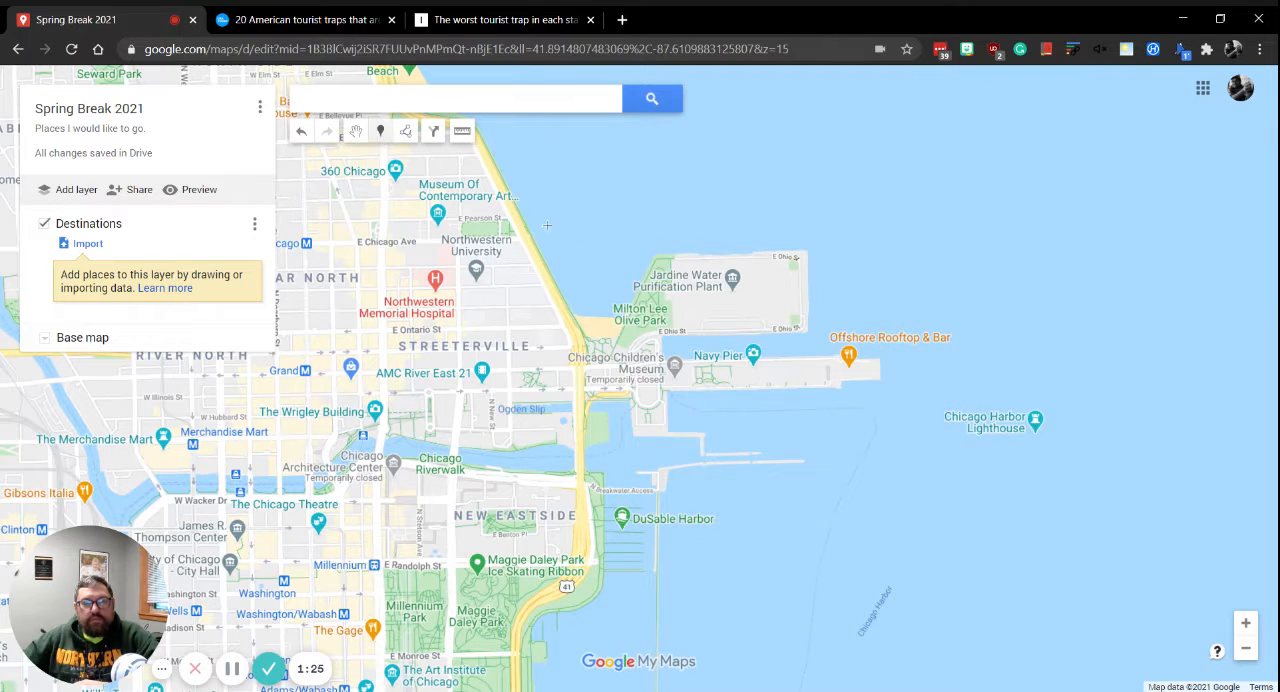
pyautogui.click(740, 372)
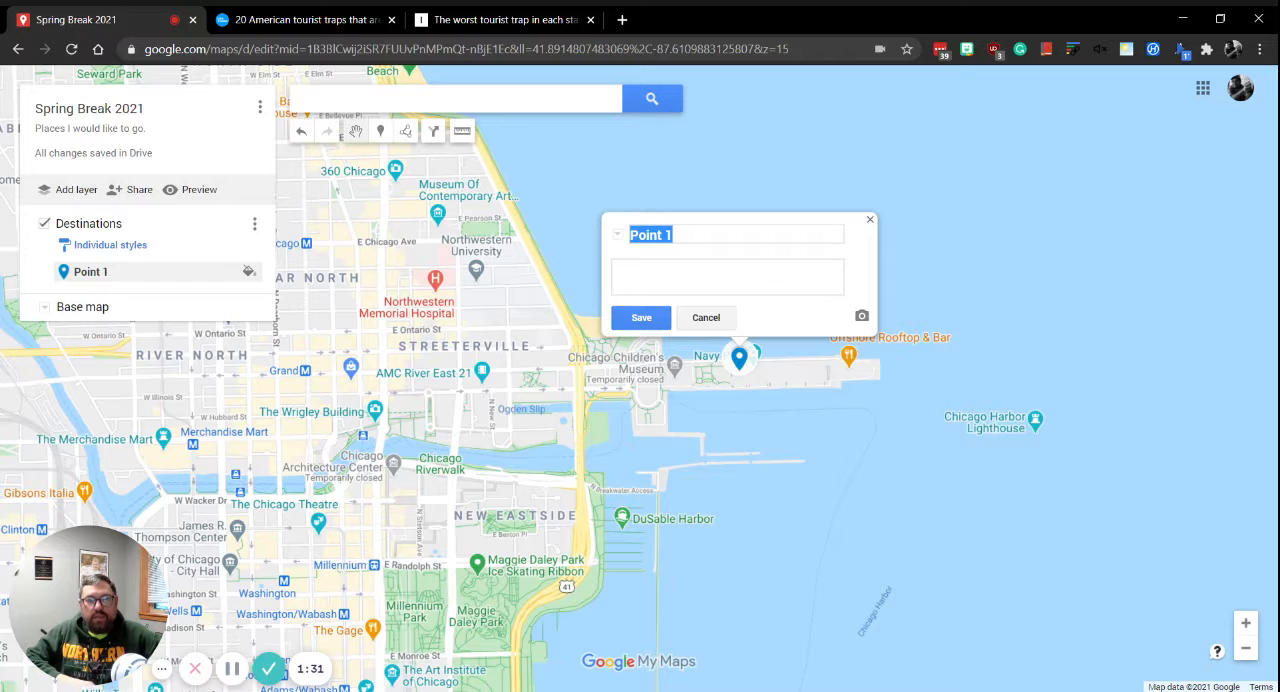
# Name the new marker "Navy Pier" and save it.
pyautogui.write('Navy Pier')
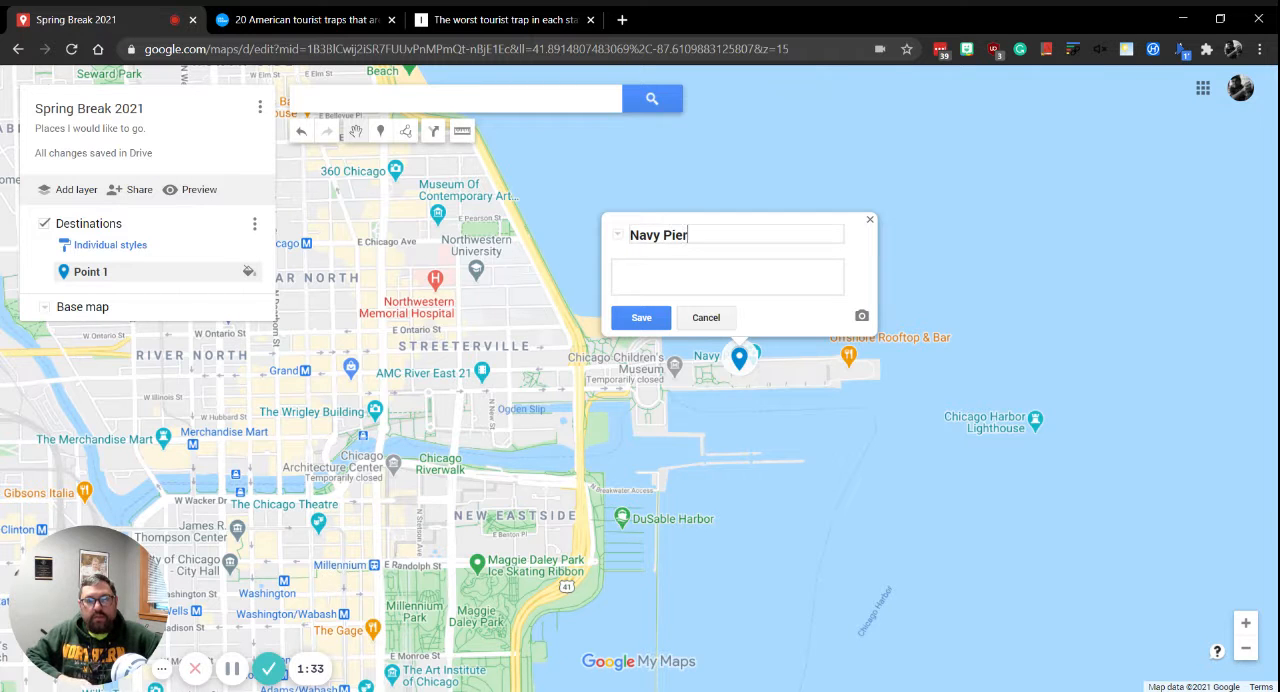
pyautogui.click(641, 317)
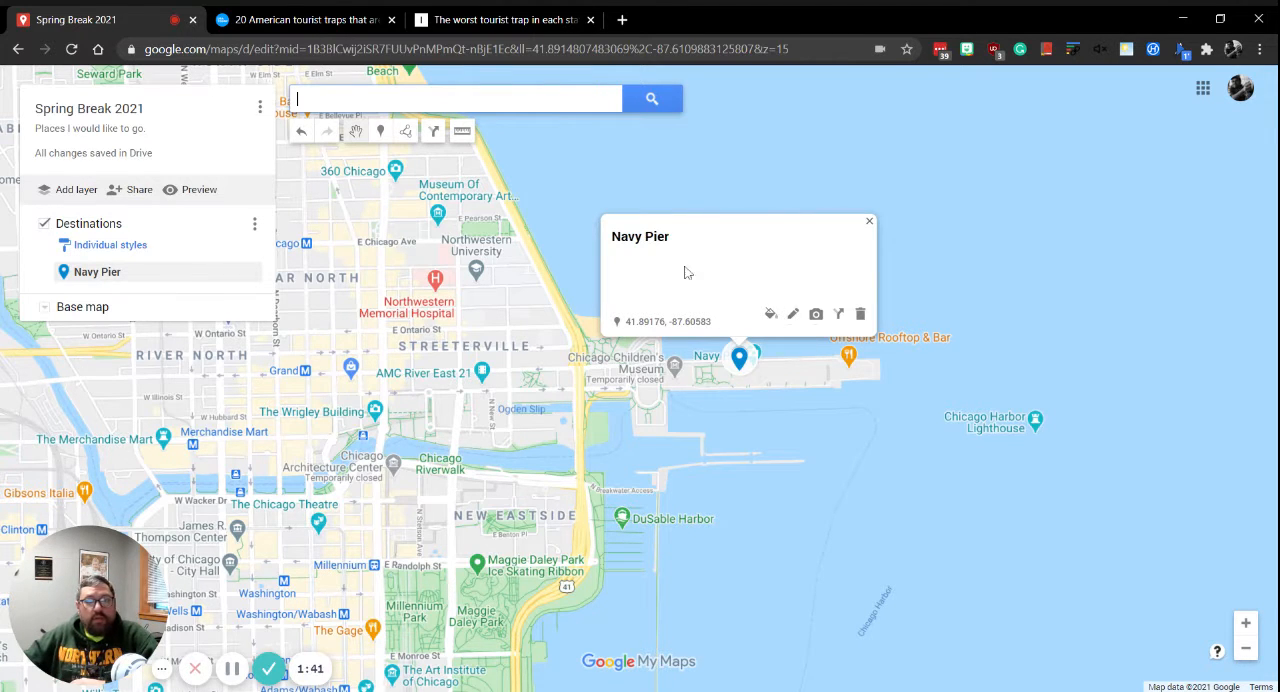
# Give the Navy Pier marker the description "I would like to go shopping and ride some of the rides.", save it and close its details.
pyautogui.click(791, 314)
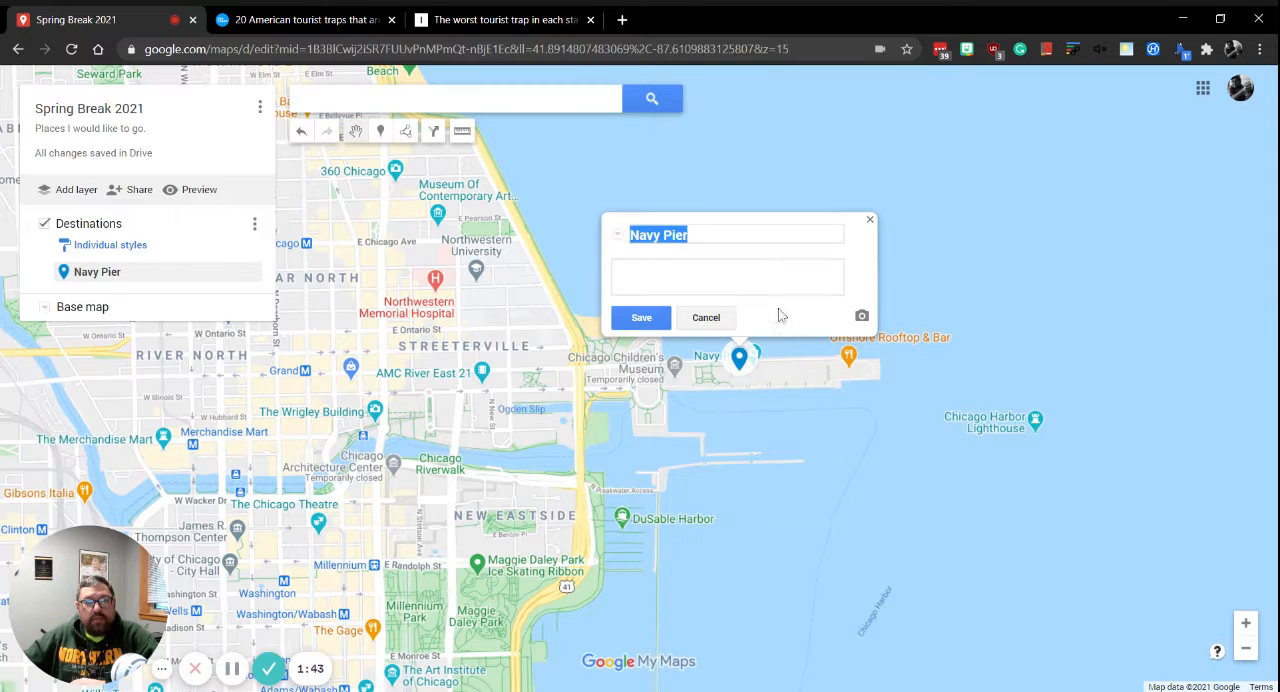
pyautogui.press('Tab')
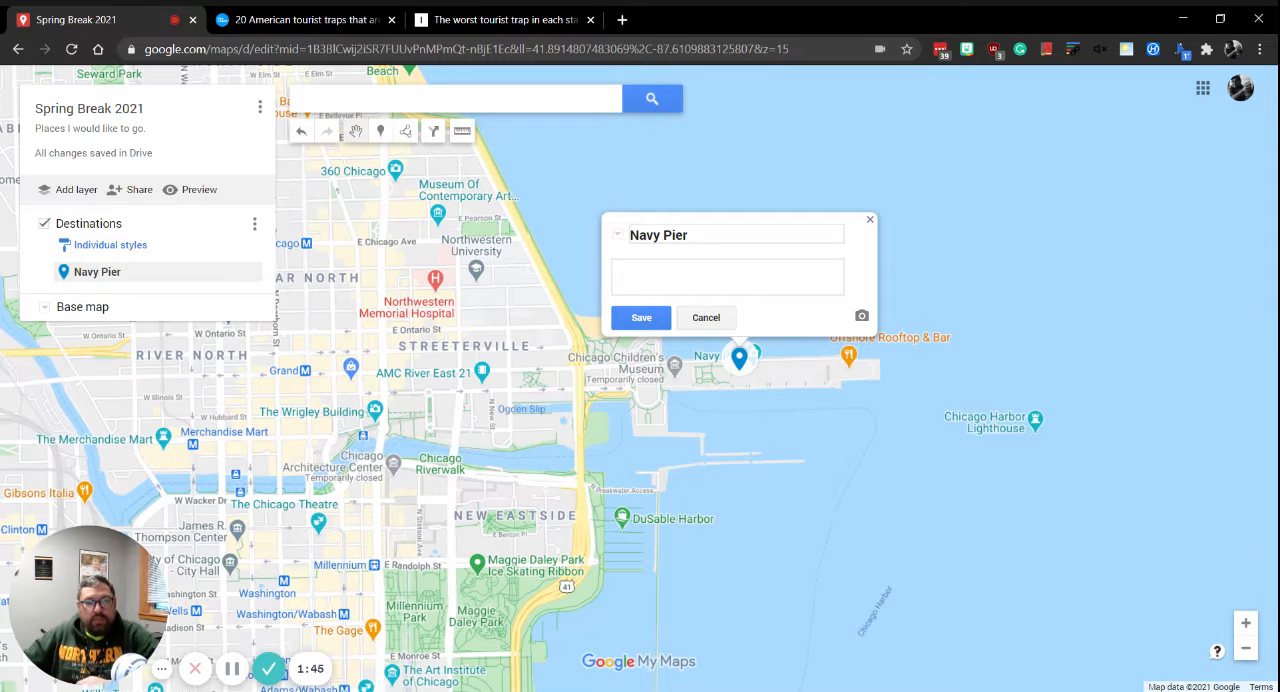
pyautogui.write('I would like')
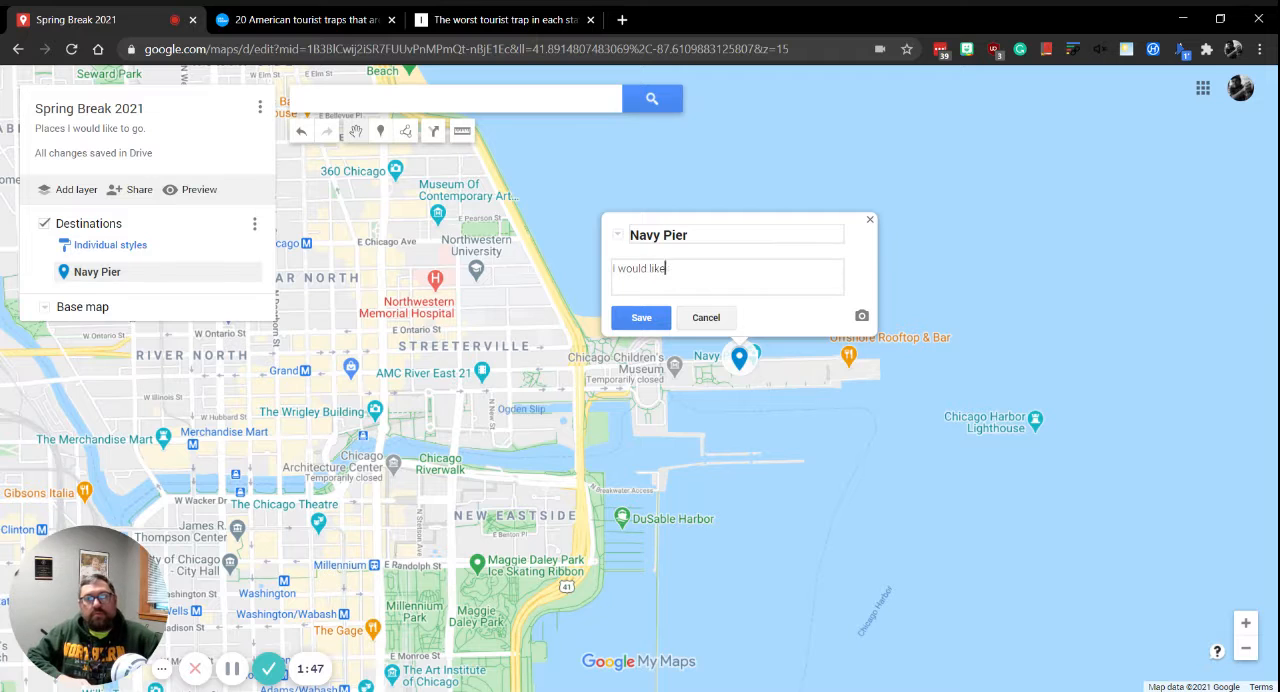
pyautogui.write(' to go shop')
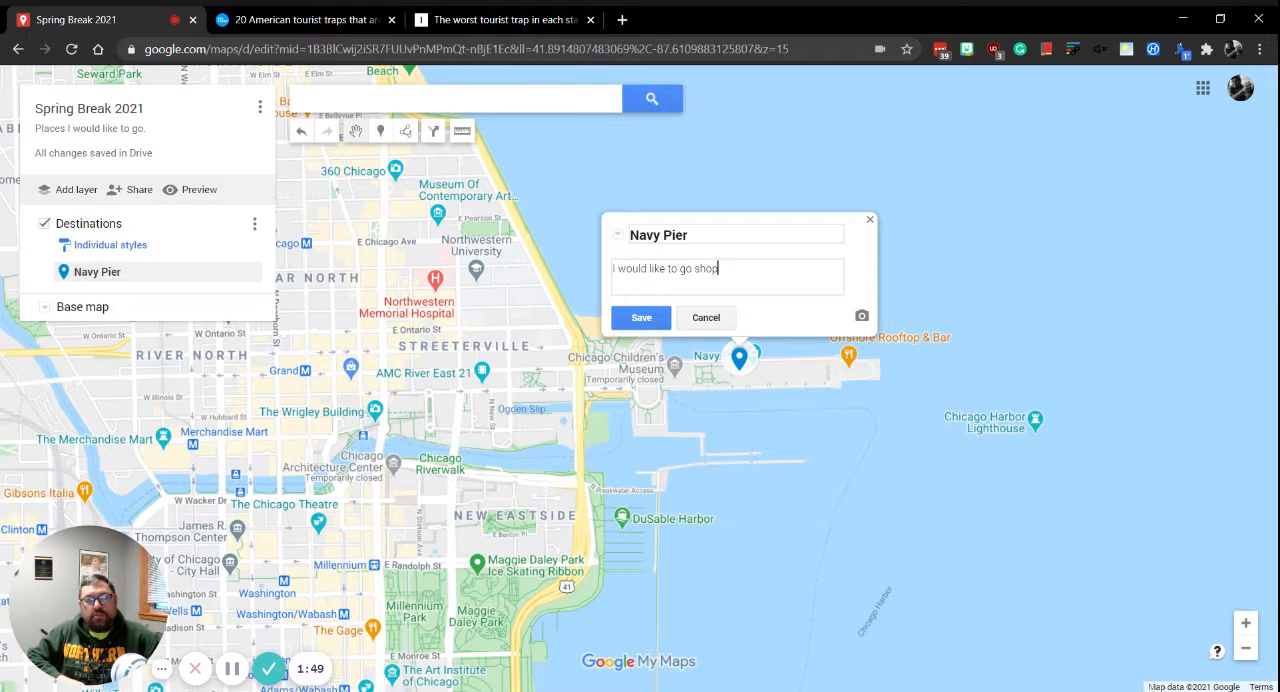
pyautogui.write('ing and rid')
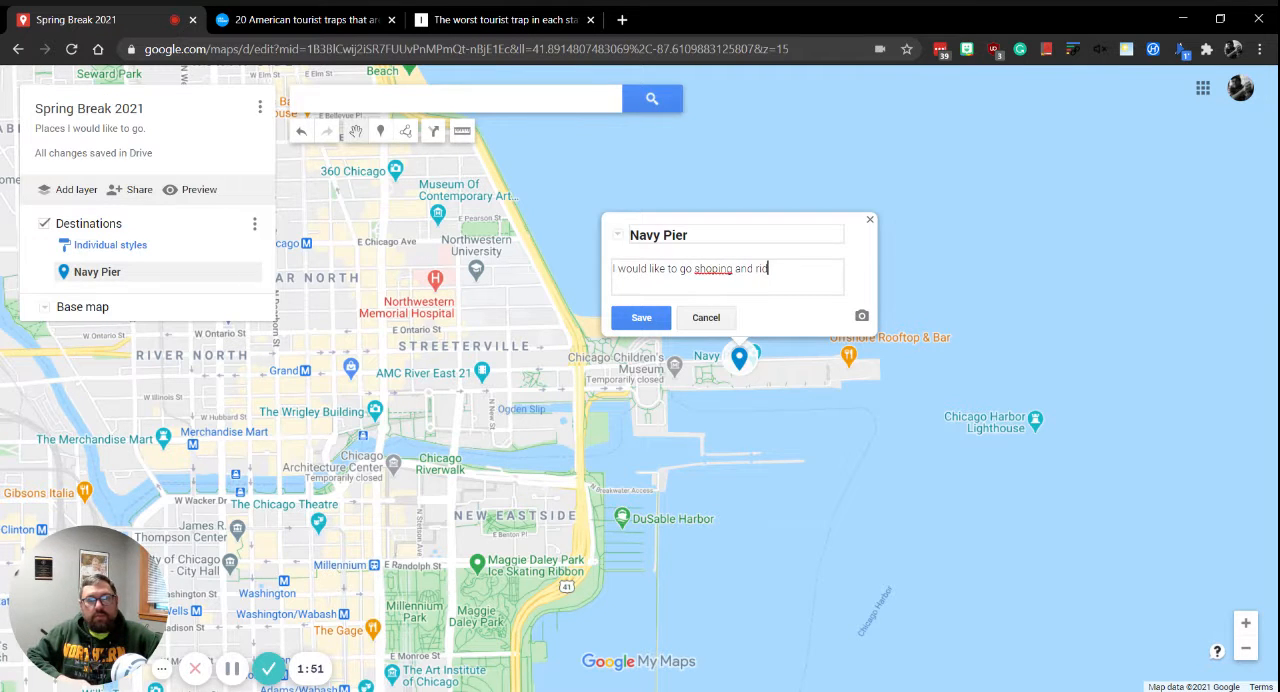
pyautogui.write('e some of the r')
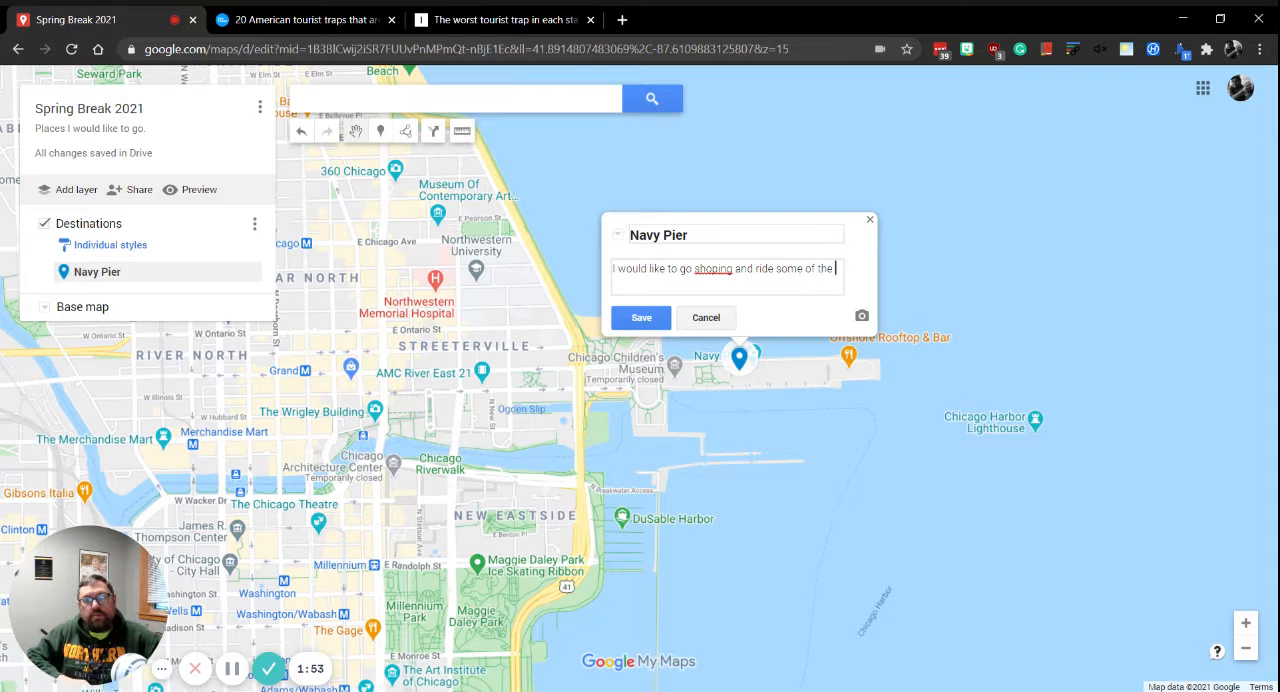
pyautogui.write('id')
pyautogui.press('BackSpace')
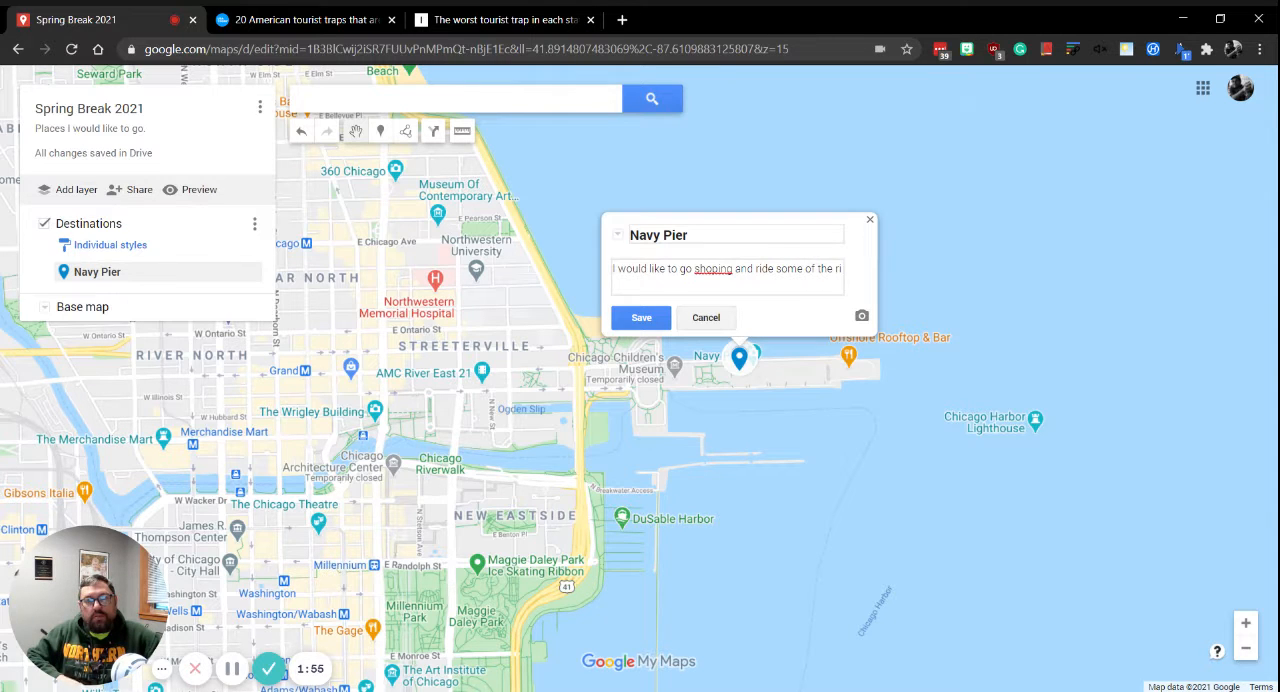
pyautogui.write('des')
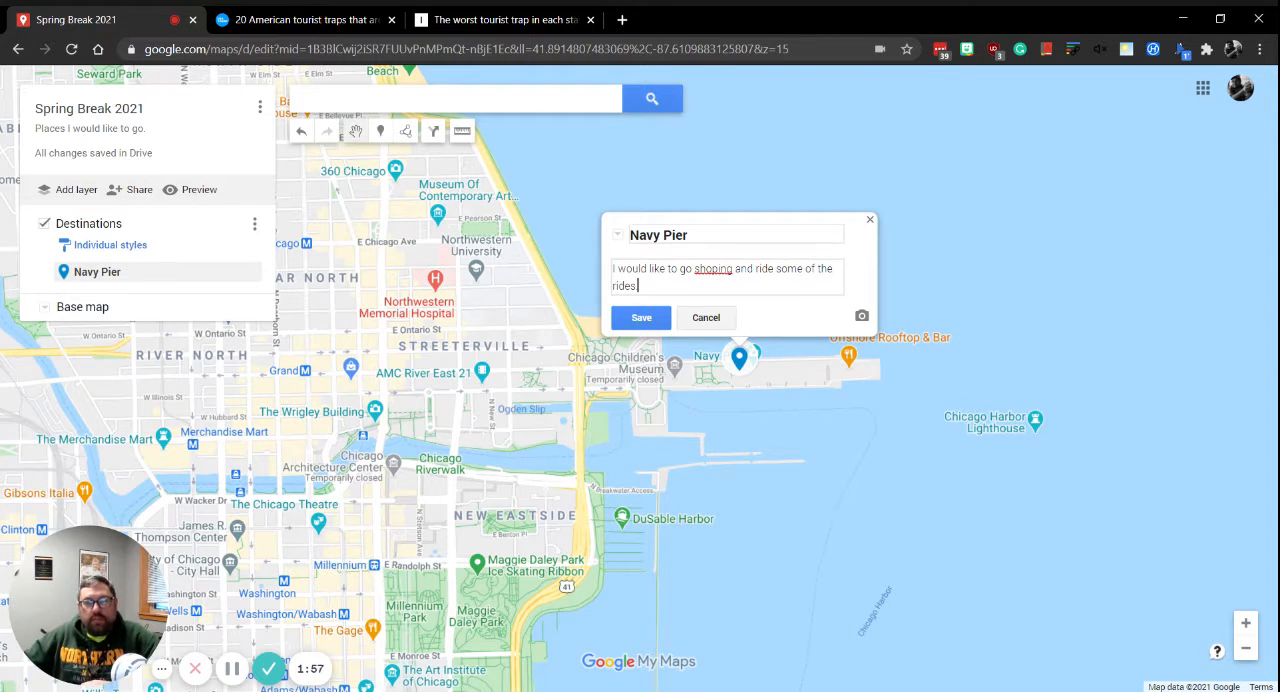
pyautogui.write('.')
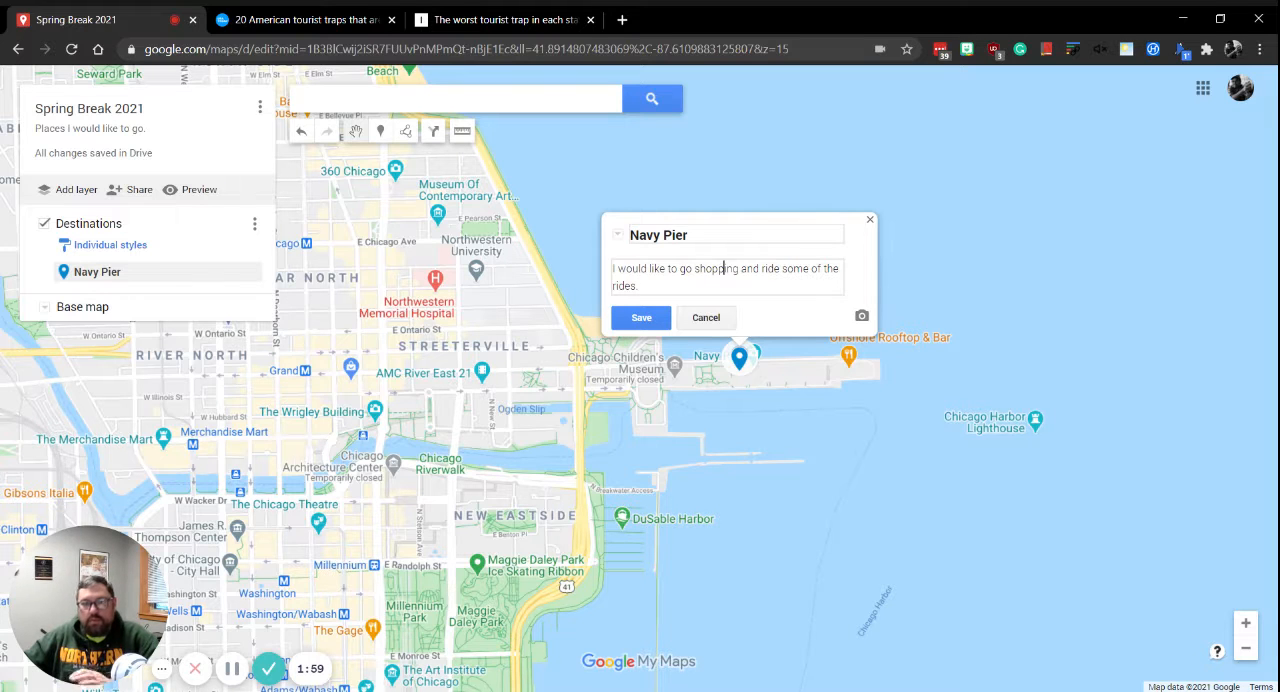
pyautogui.click(641, 317)
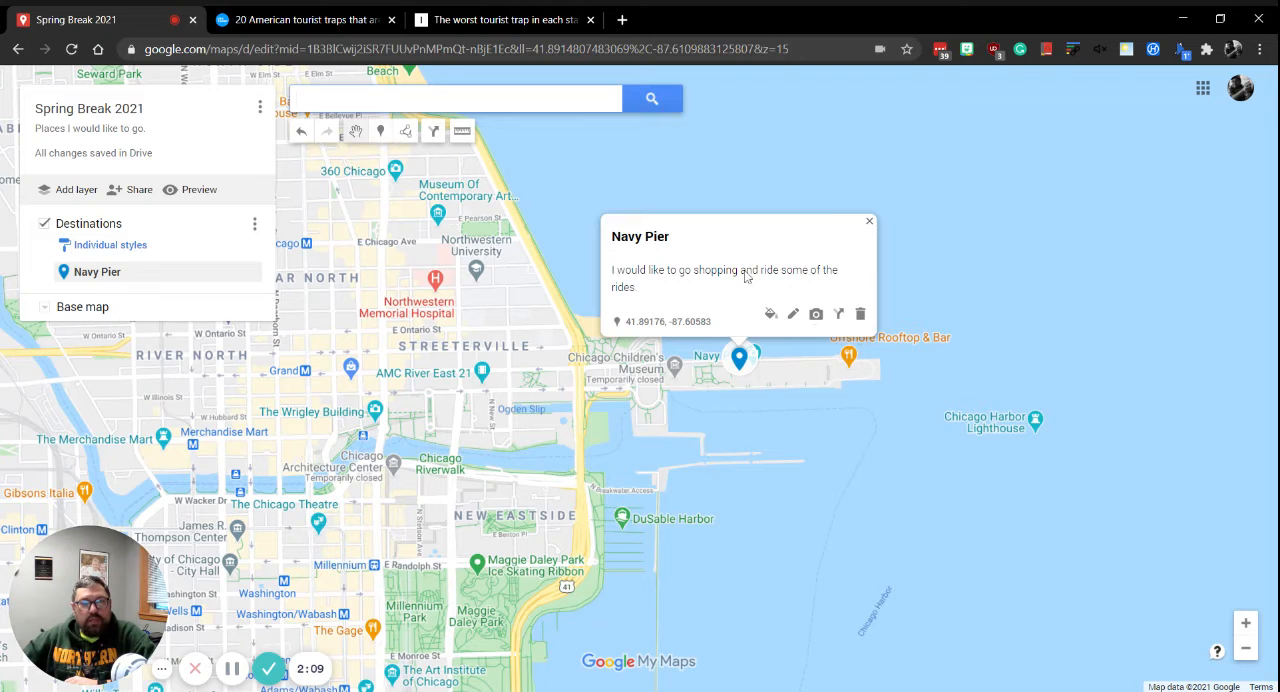
pyautogui.click(869, 222)
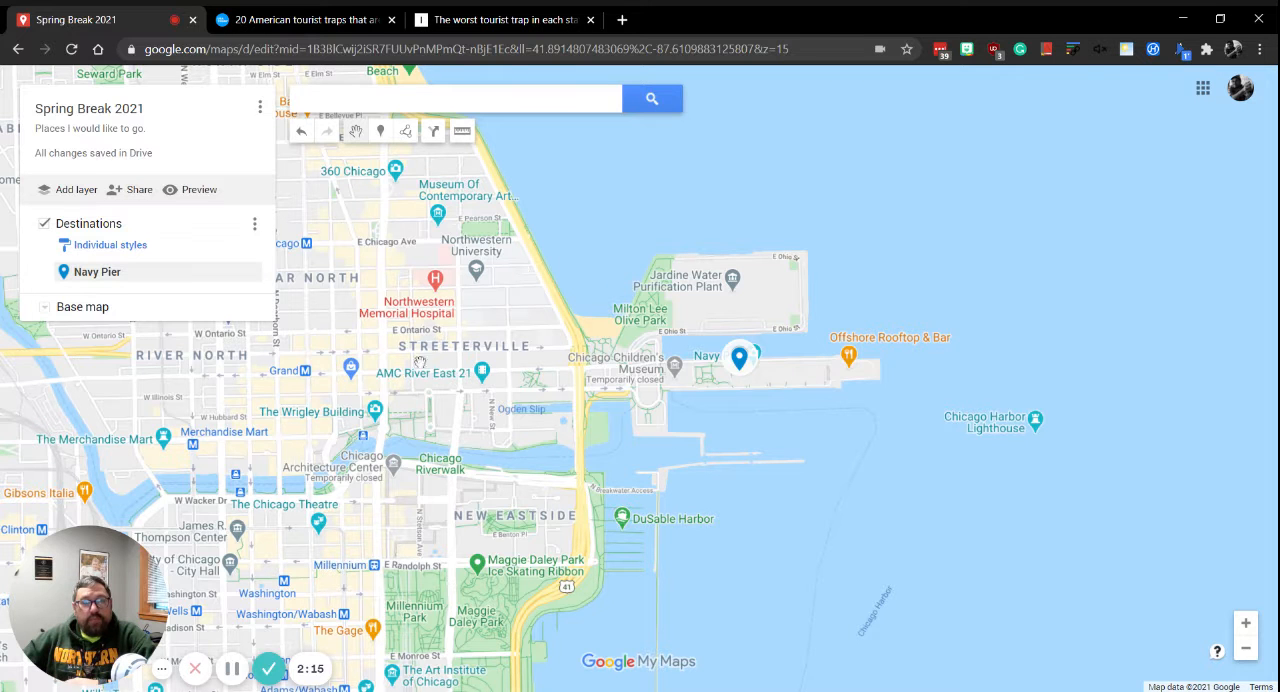
# Switch to the Insider tourist trap article and review its Iowa entry on Captain James T. Kirk's future birthplace.
pyautogui.click(438, 25)
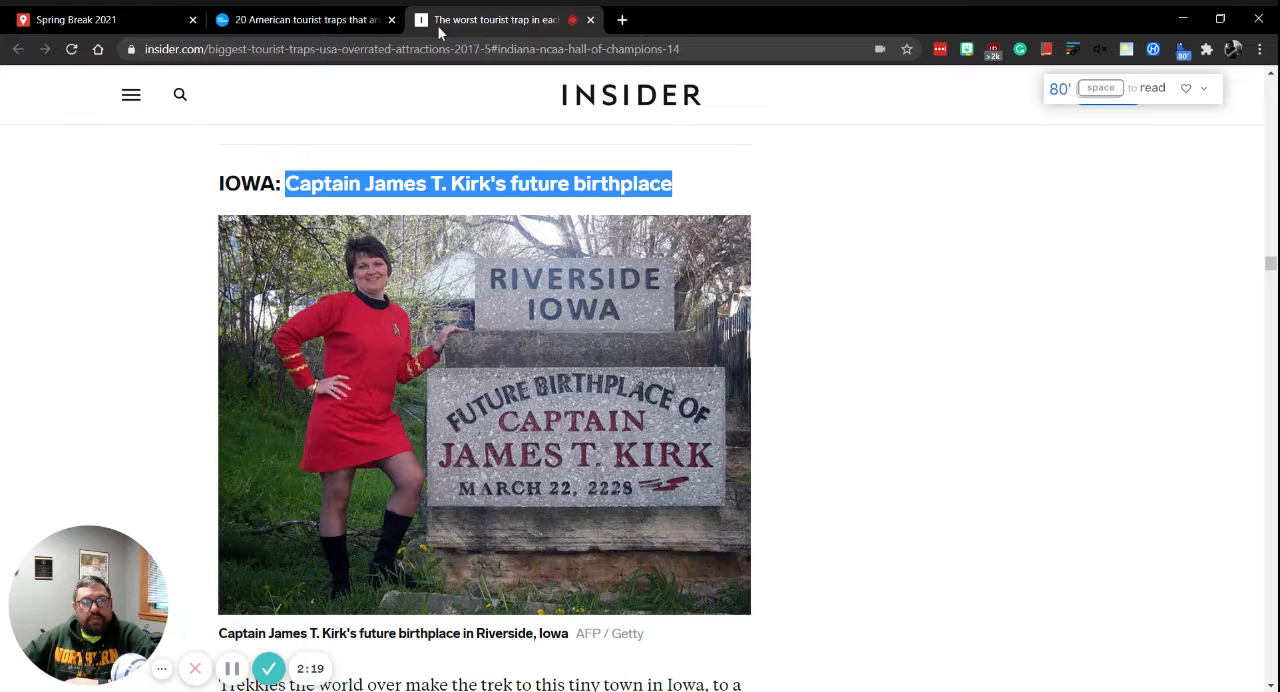
pyautogui.click(857, 362)
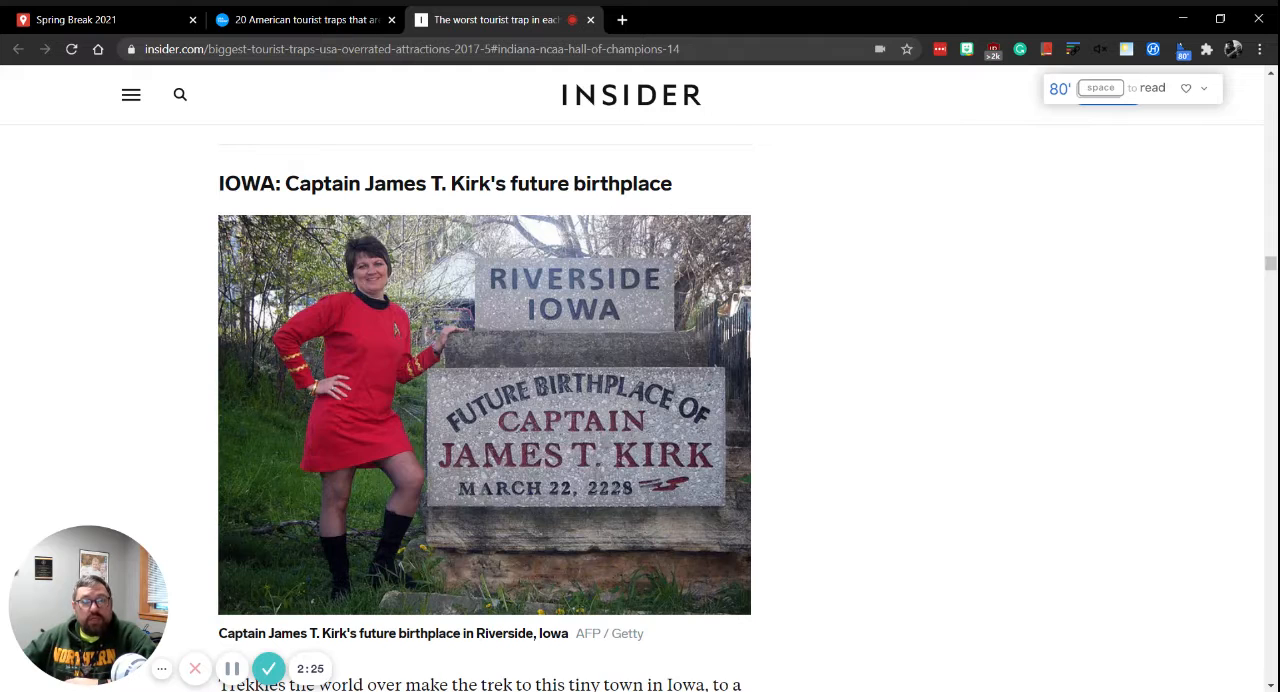
pyautogui.moveTo(298, 184); pyautogui.dragTo(675, 195)
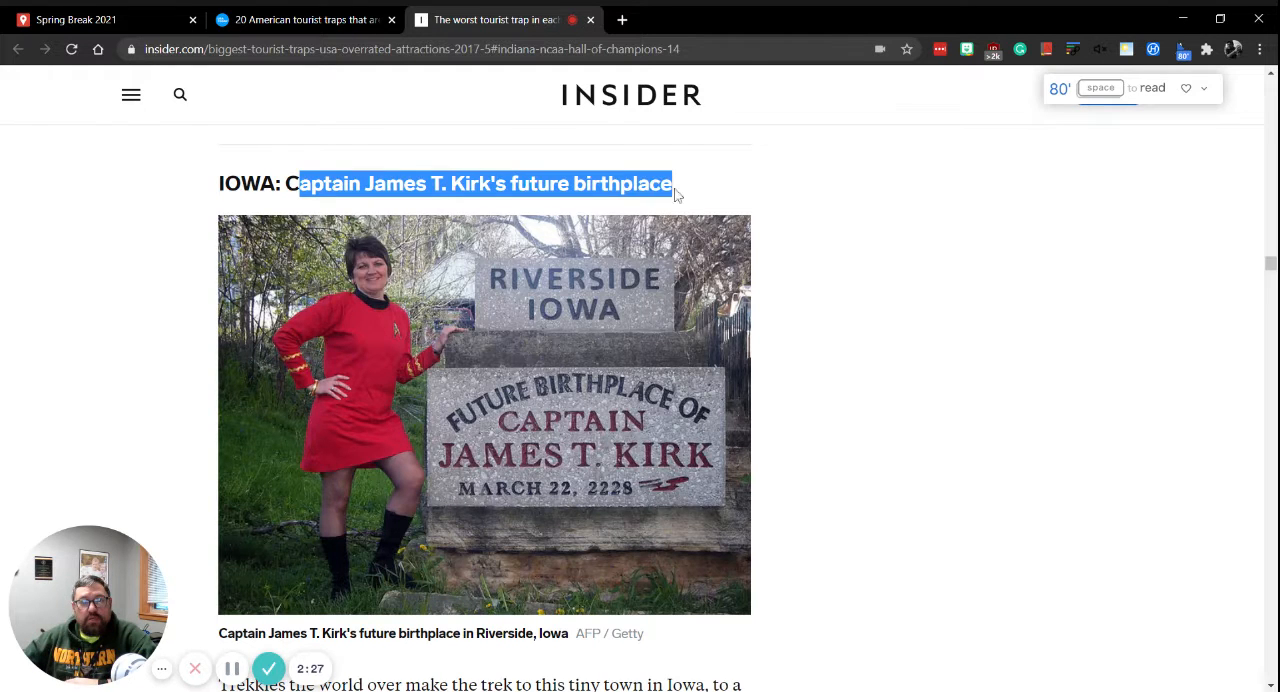
pyautogui.click(599, 316)
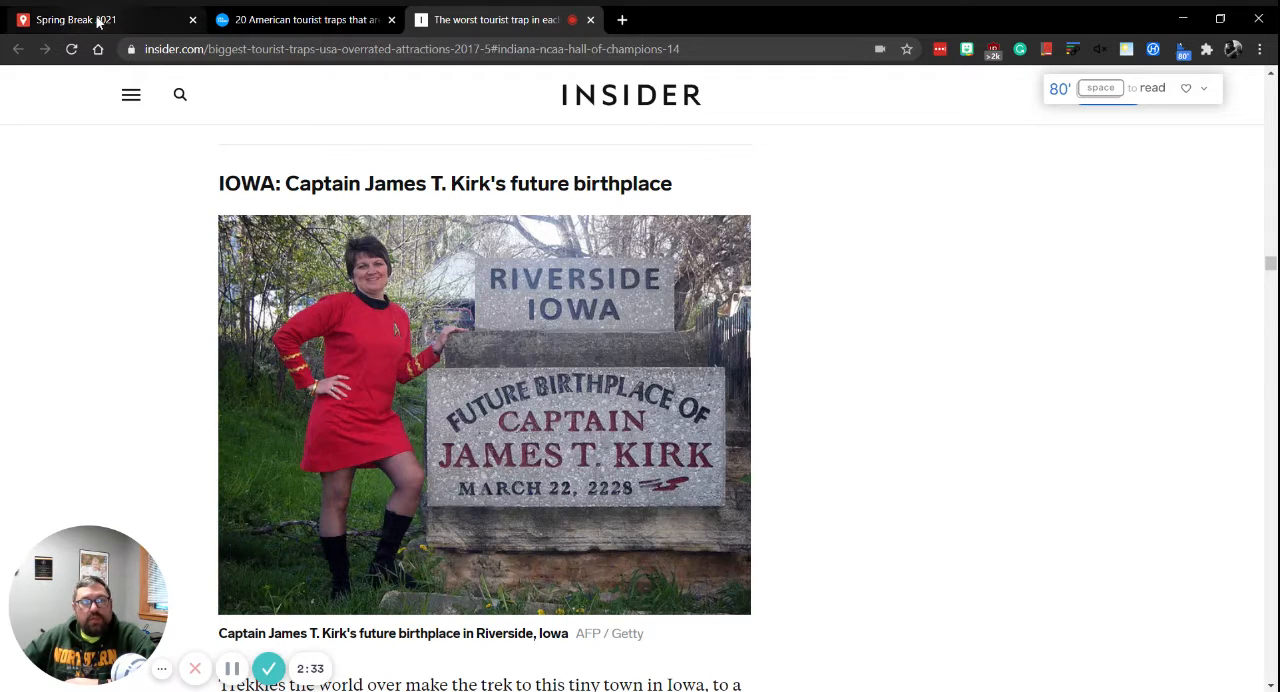
# Return to the Spring Break 2021 map, search for Riverside, Iowa, and add it to the Destinations layer.
pyautogui.click(98, 22)
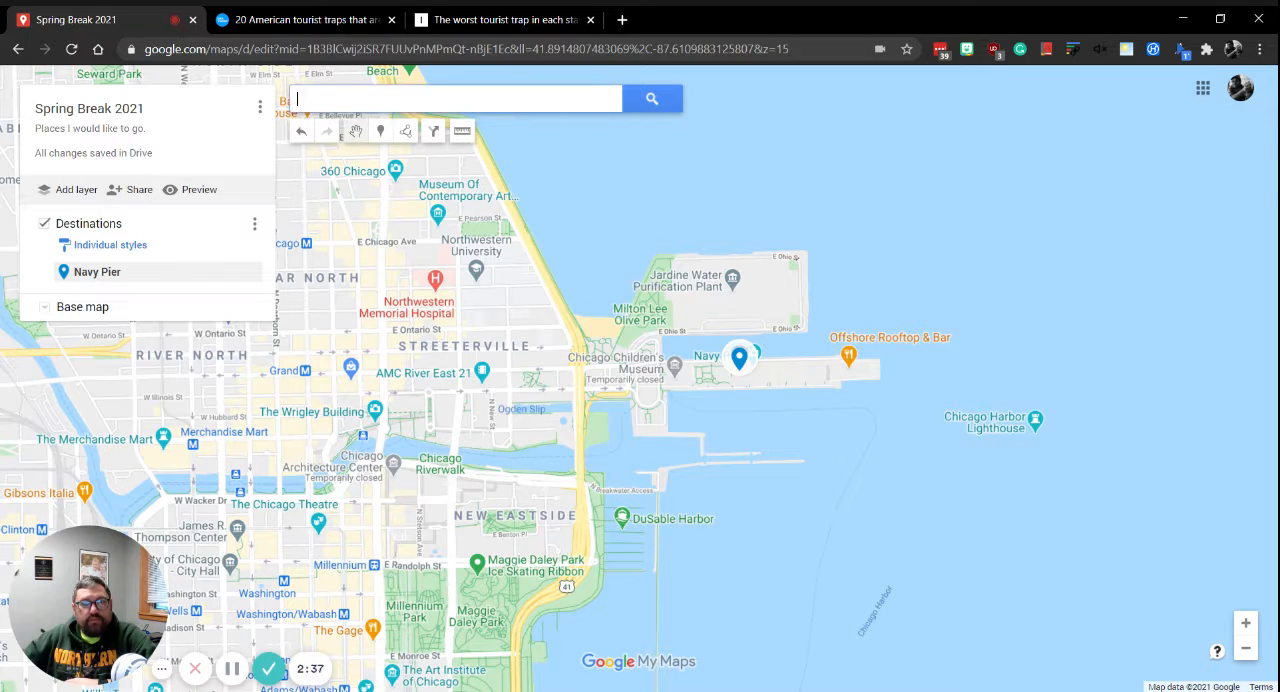
pyautogui.write('iv')
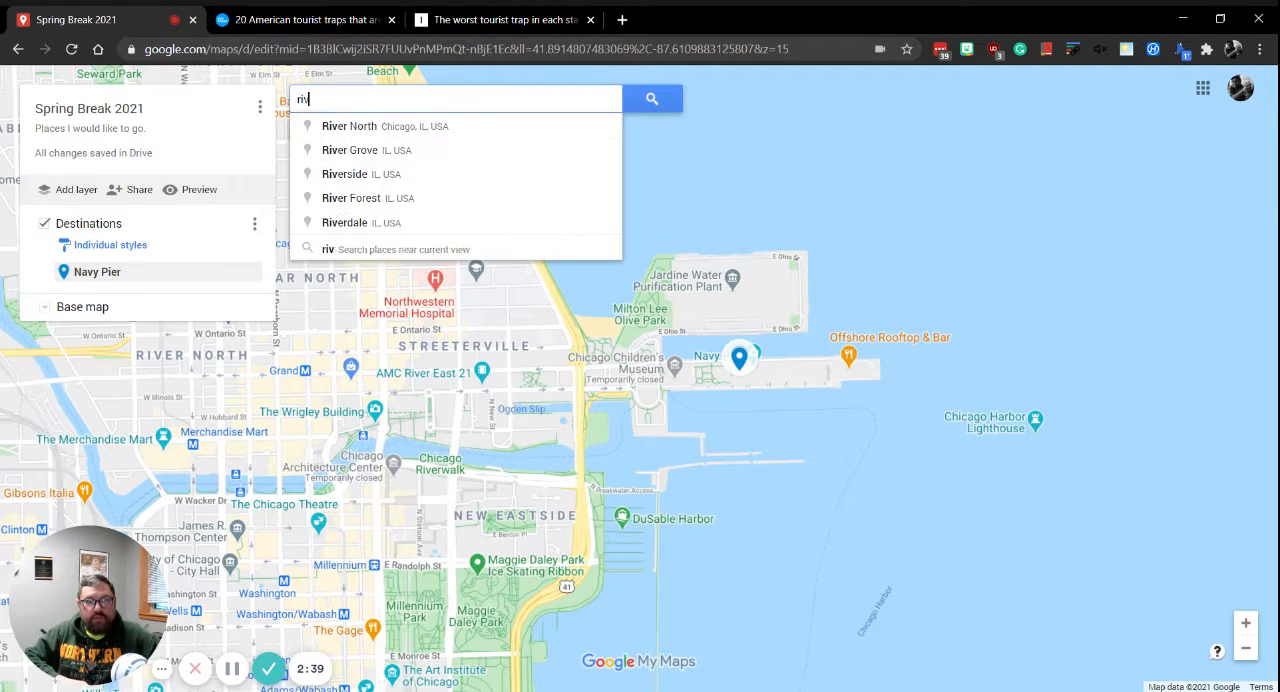
pyautogui.write('erside, iw')
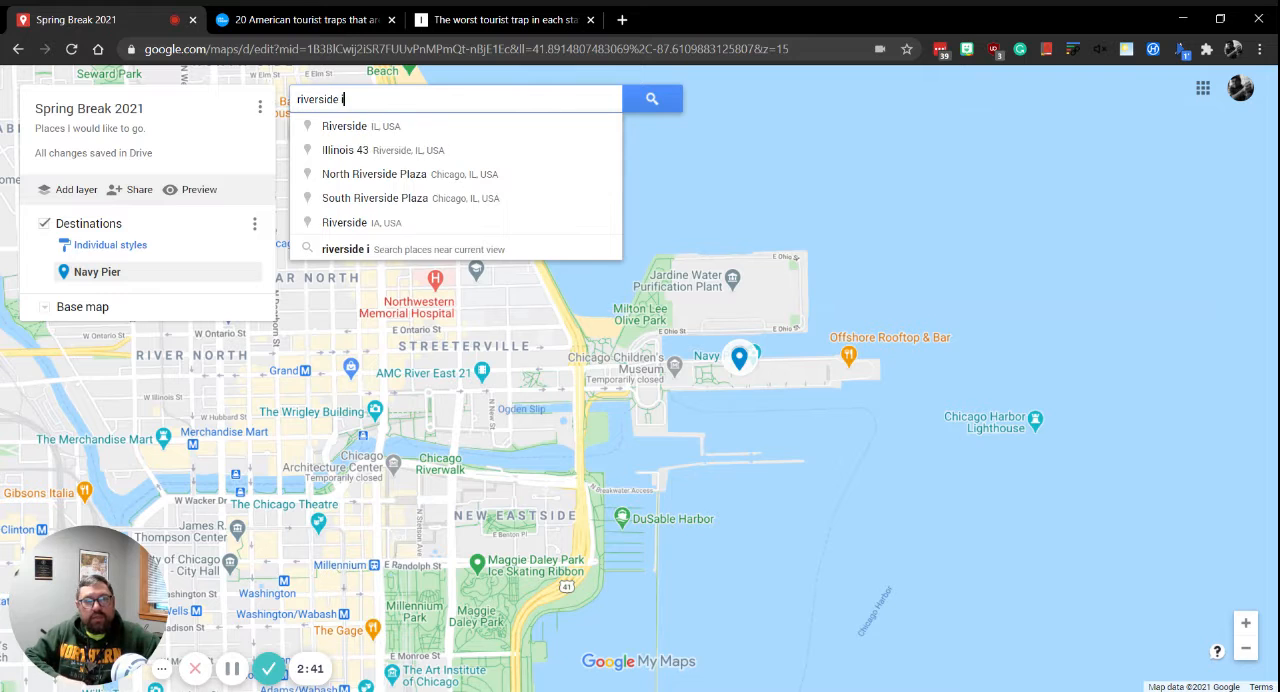
pyautogui.press('BackSpace')
pyautogui.write('owa')
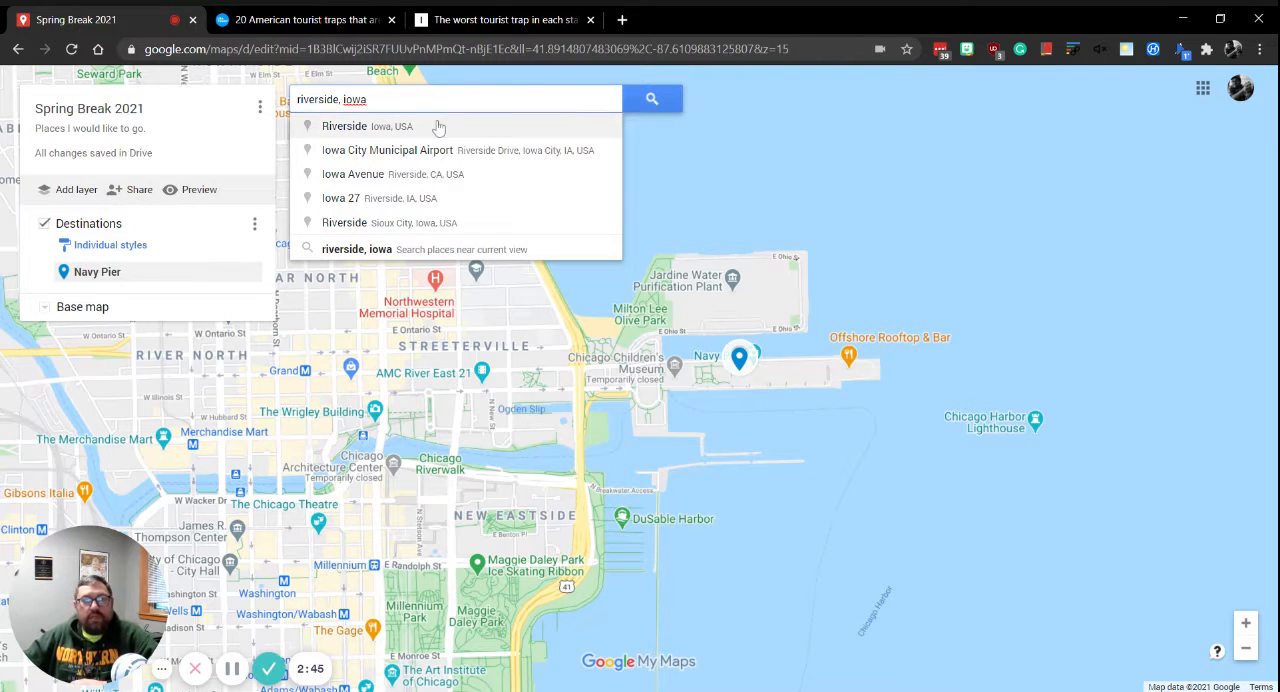
pyautogui.click(438, 127)
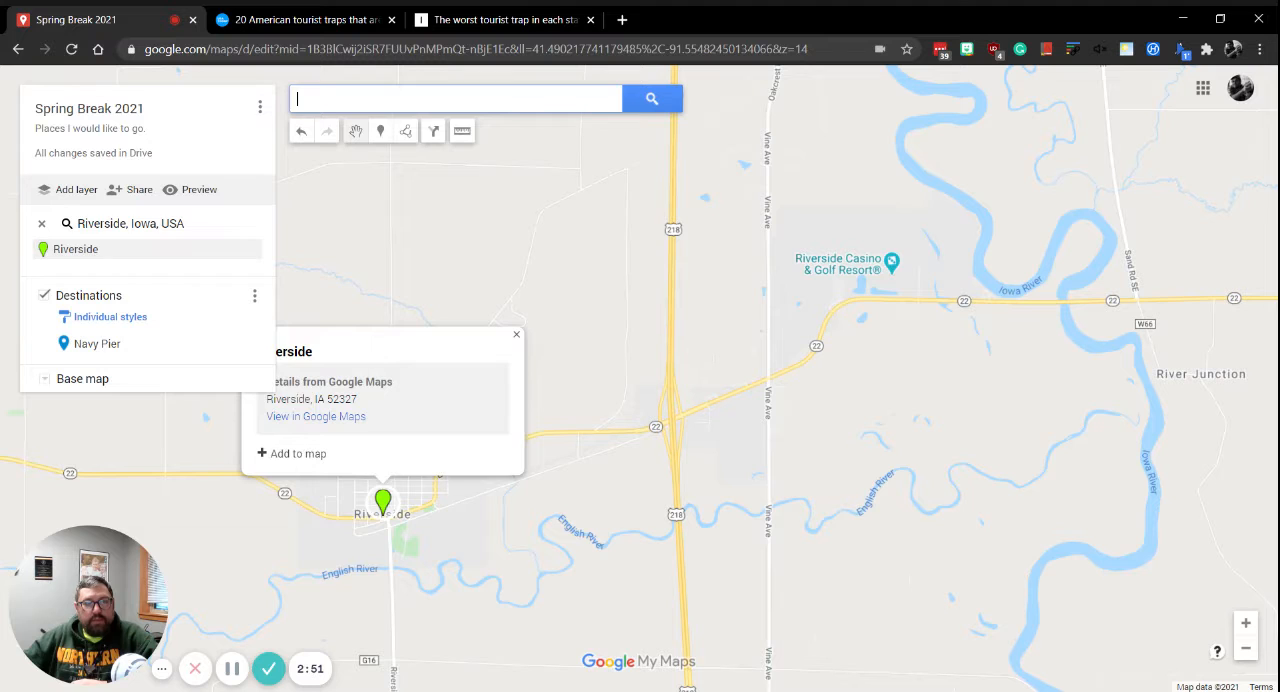
pyautogui.click(306, 454)
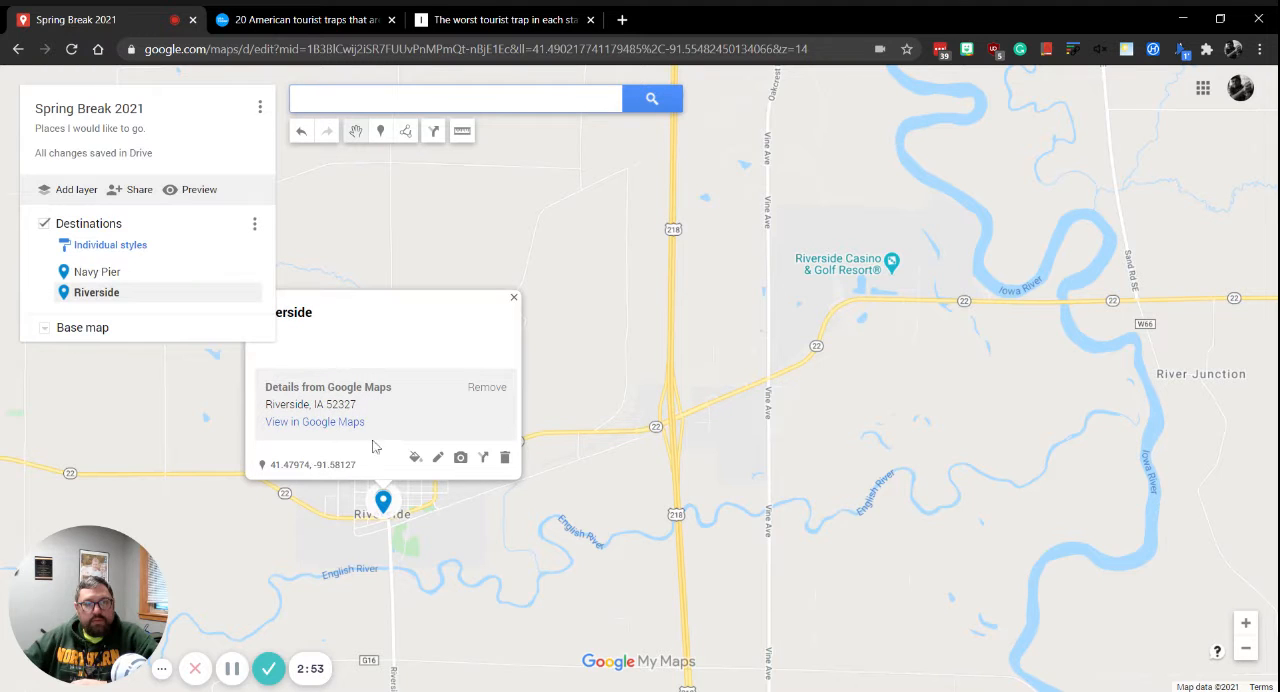
# Give the Riverside marker the description "I would like to visit Captain Kirk's future birthplace.", save it and close its details.
pyautogui.click(440, 460)
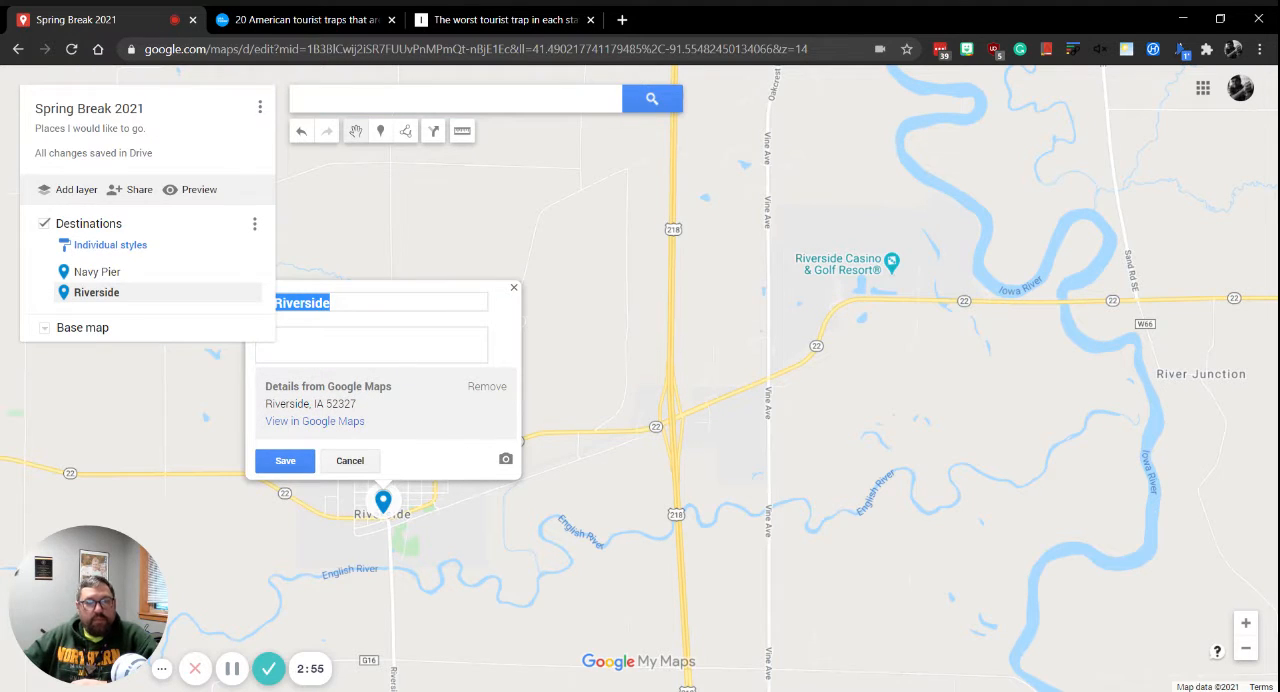
pyautogui.click(371, 345)
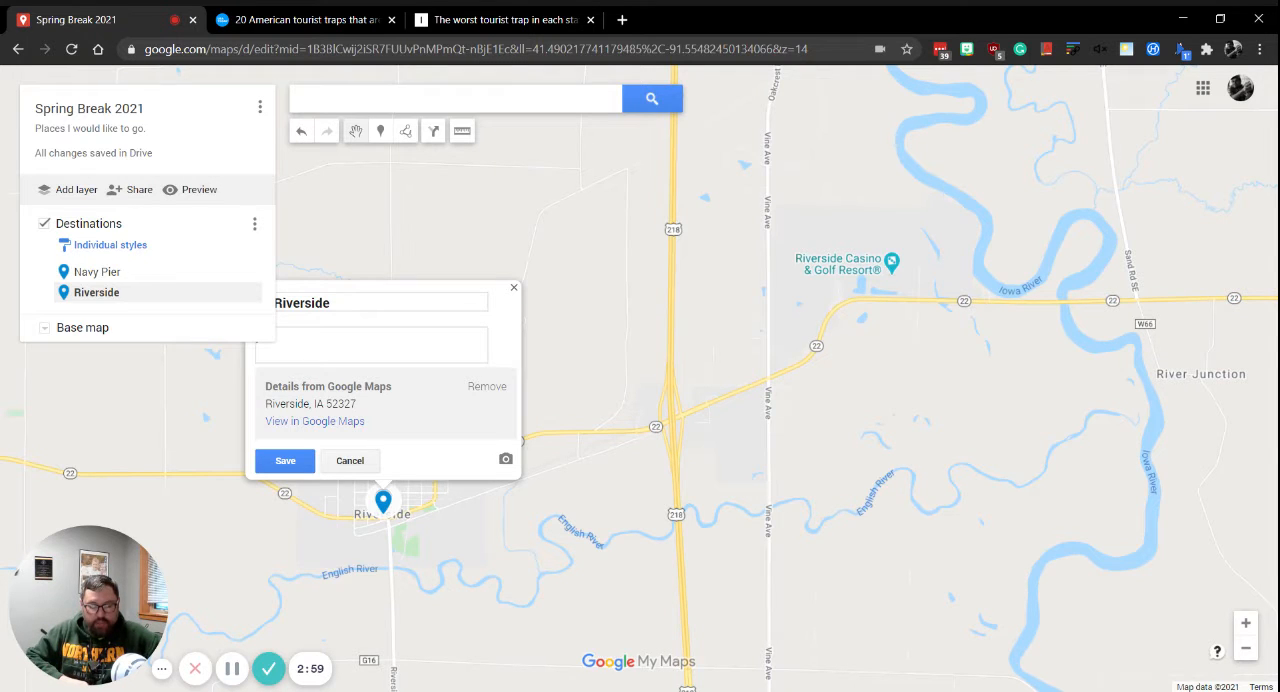
pyautogui.write('I would like to vis')
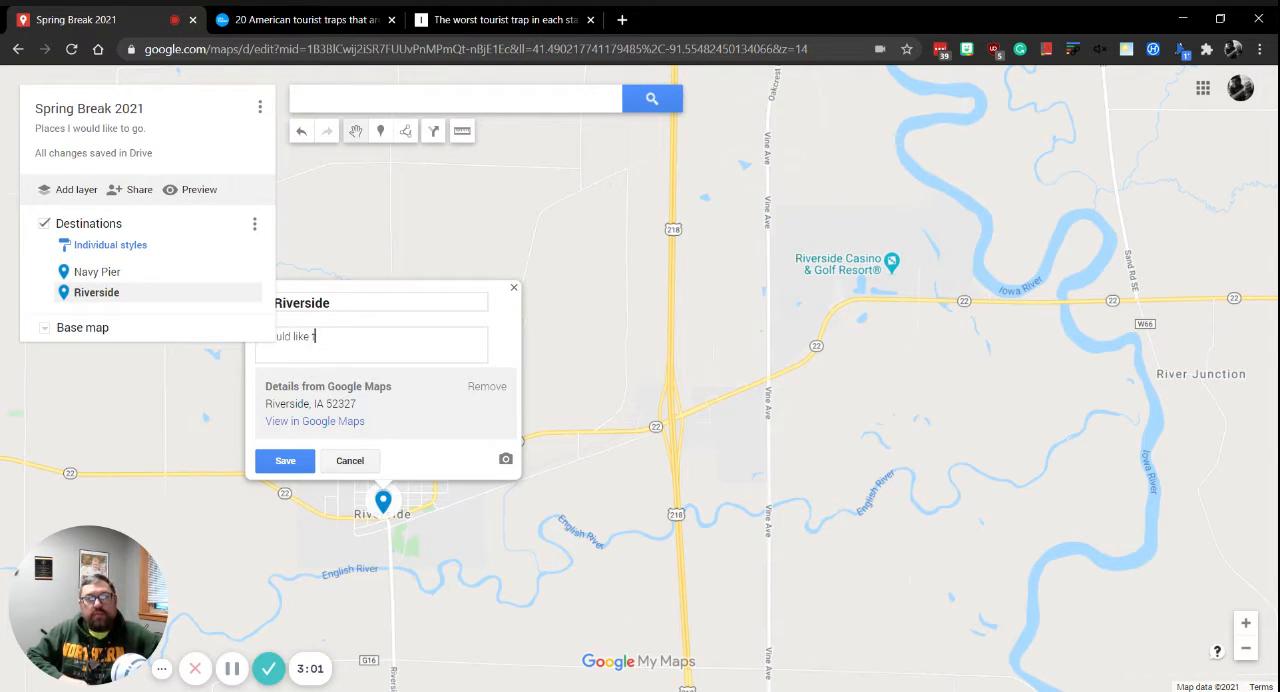
pyautogui.write('it Capt')
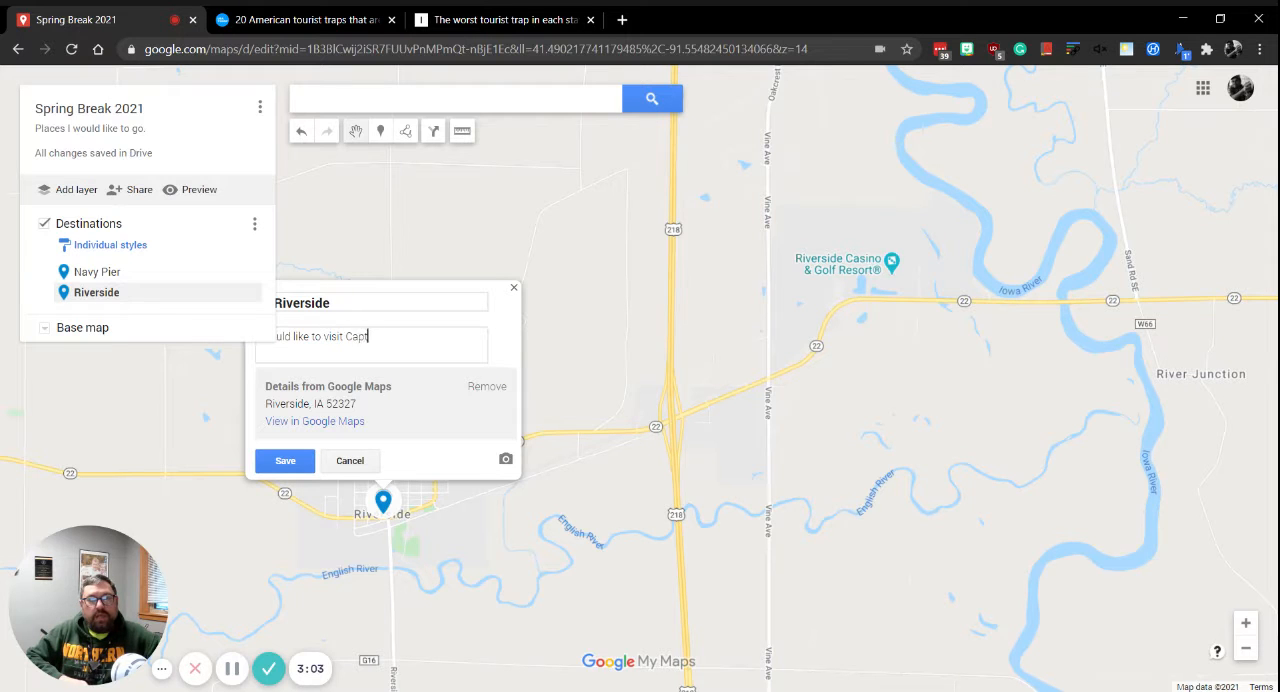
pyautogui.write("ain Kirk's future birthplace")
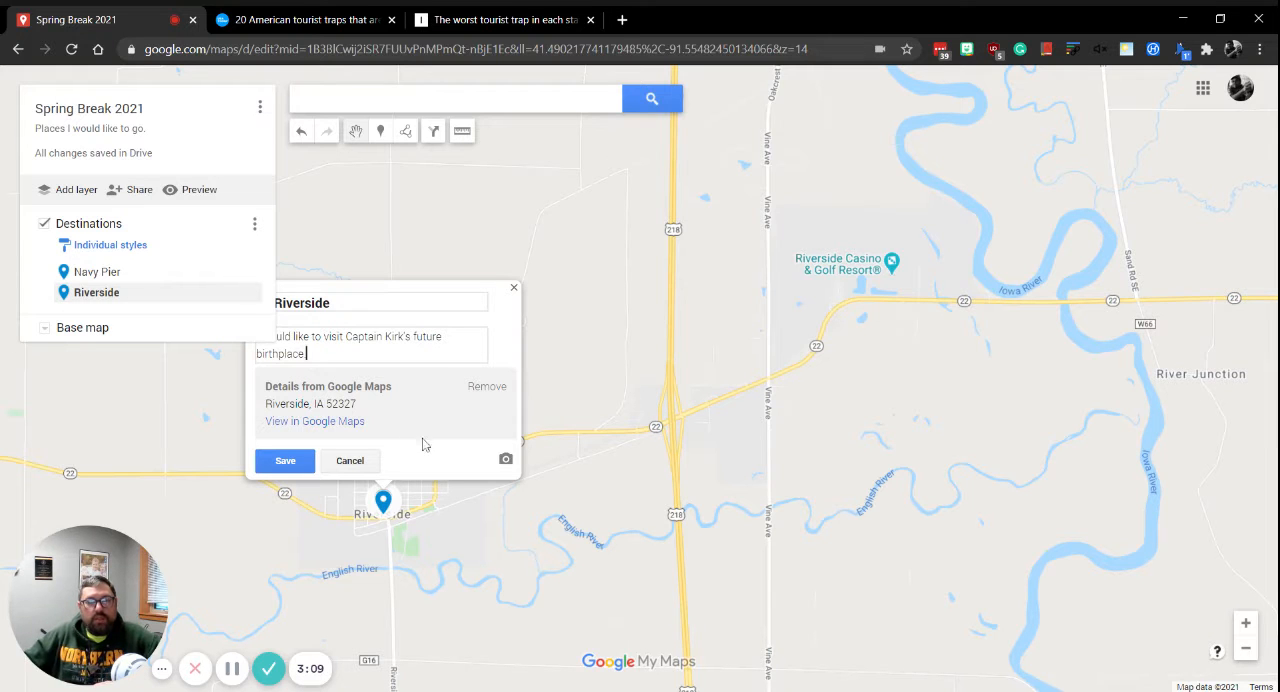
pyautogui.click(268, 478)
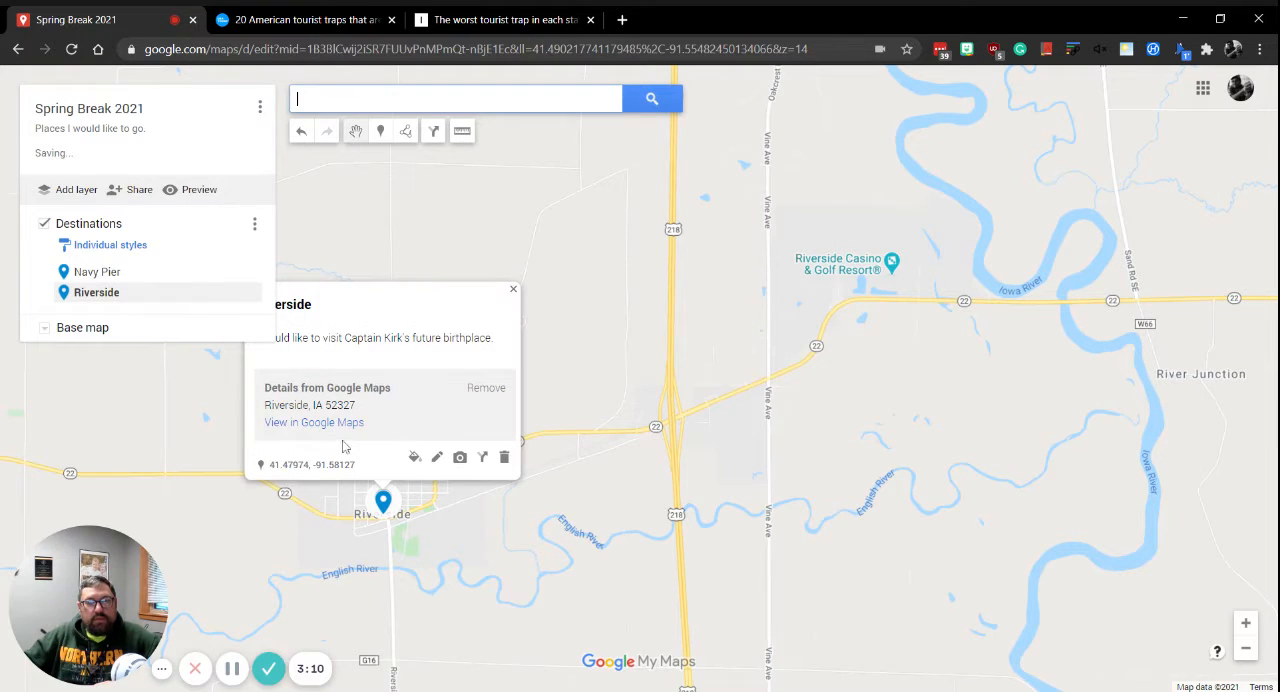
pyautogui.click(514, 289)
# Change the map's base map to the satellite imagery style.
pyautogui.moveTo(441, 366); pyautogui.dragTo(512, 310)
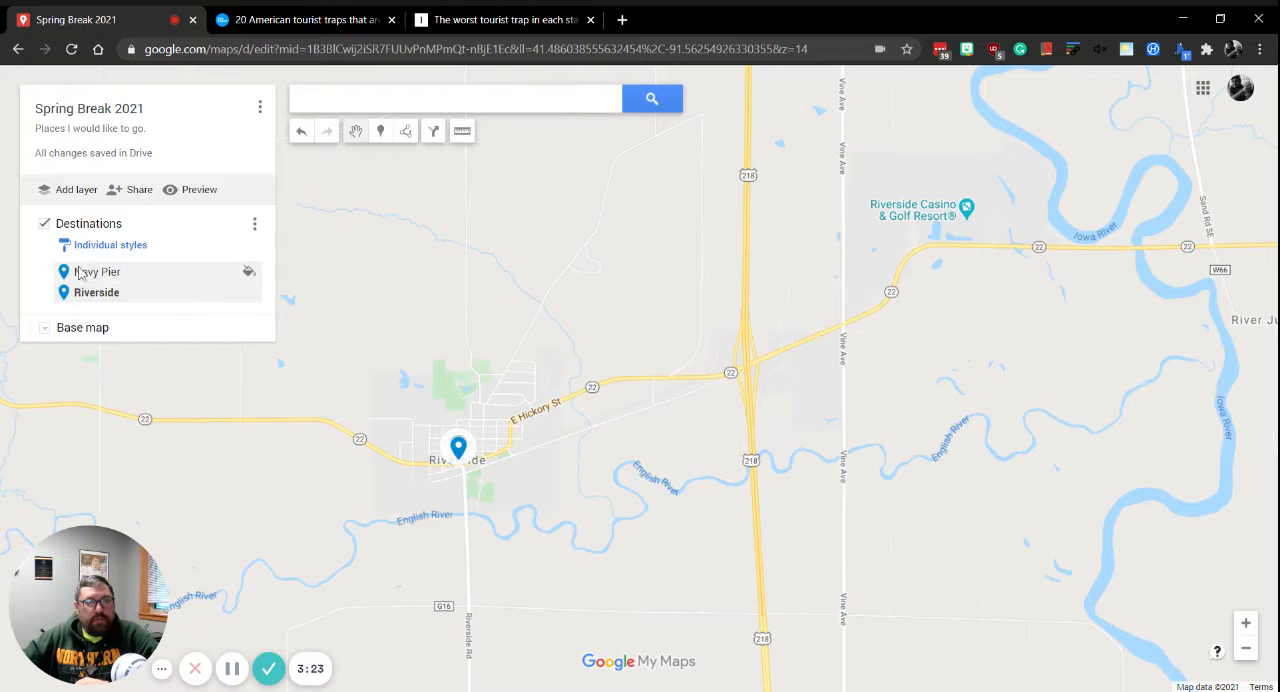
pyautogui.click(45, 329)
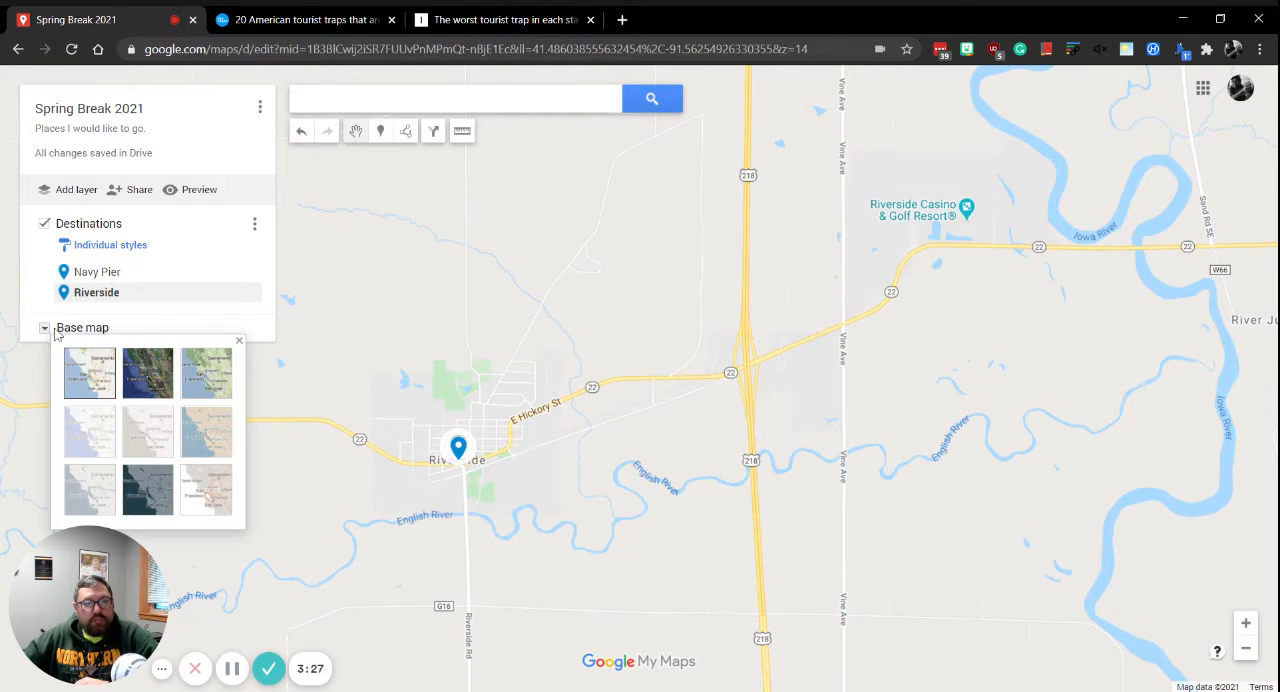
pyautogui.click(150, 385)
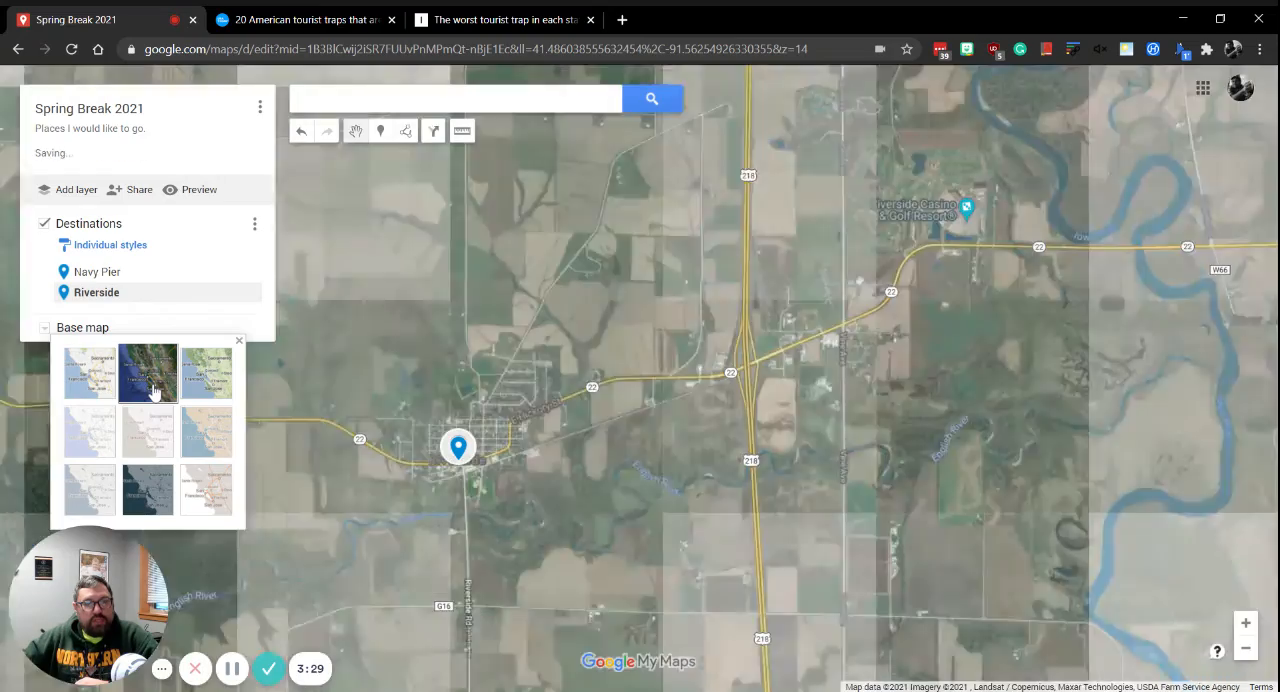
pyautogui.doubleClick(538, 367)
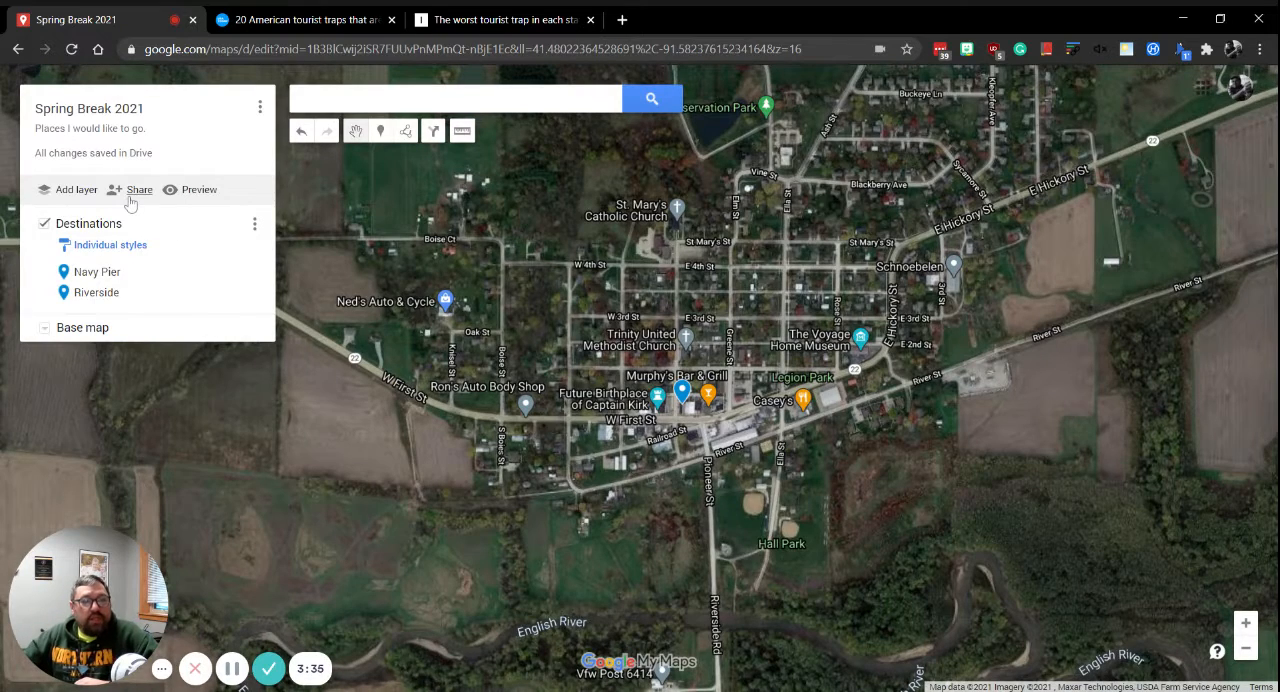
# Set the map's link sharing to anyone with the link as viewer and copy the link.
pyautogui.click(129, 197)
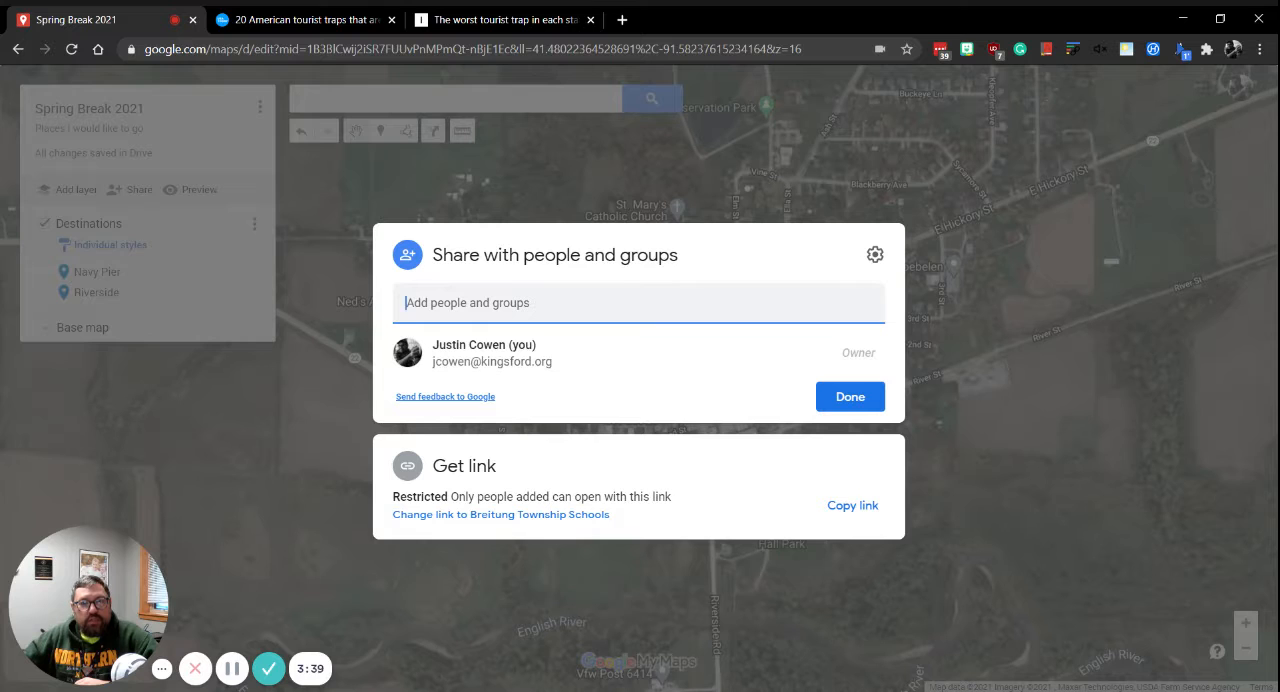
pyautogui.click(448, 516)
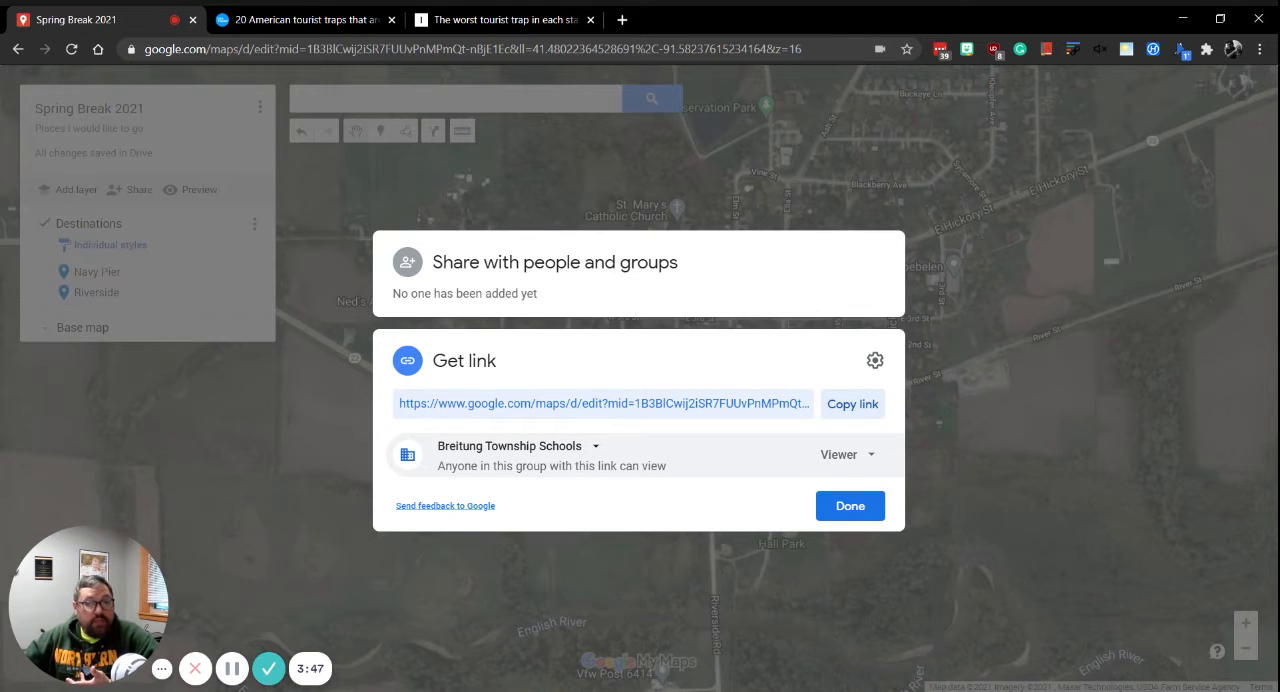
pyautogui.click(514, 452)
pyautogui.click(501, 591)
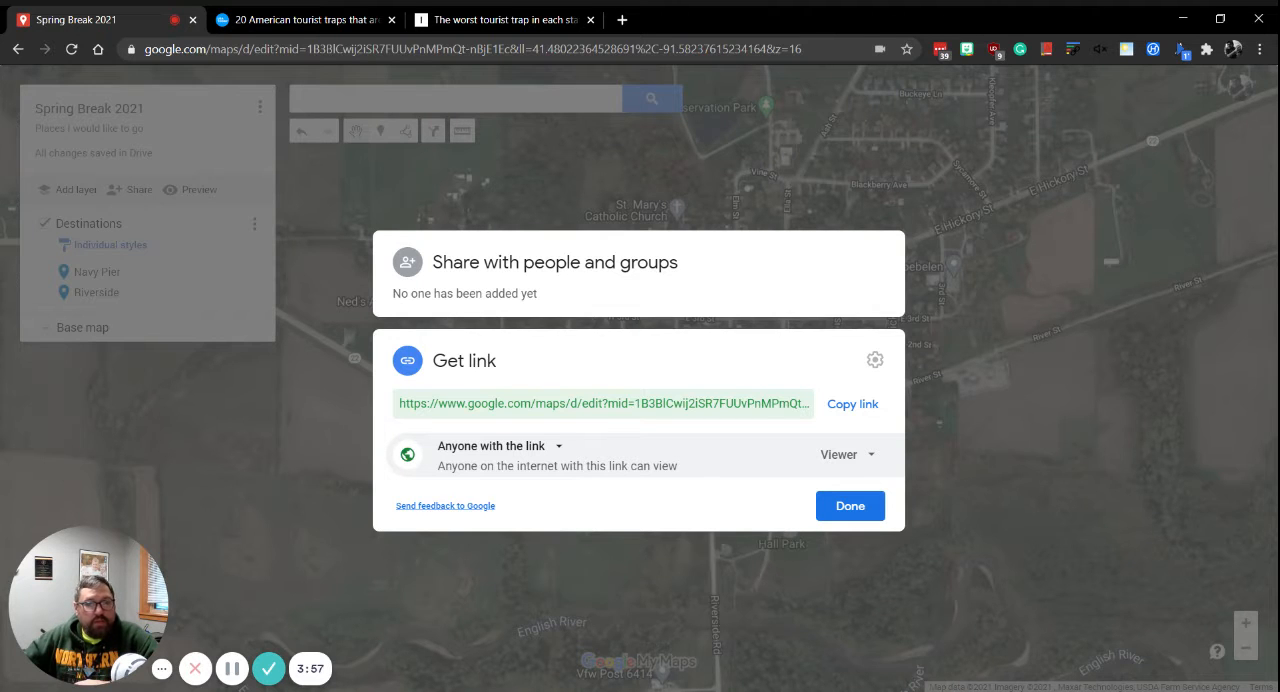
pyautogui.click(852, 404)
pyautogui.click(828, 504)
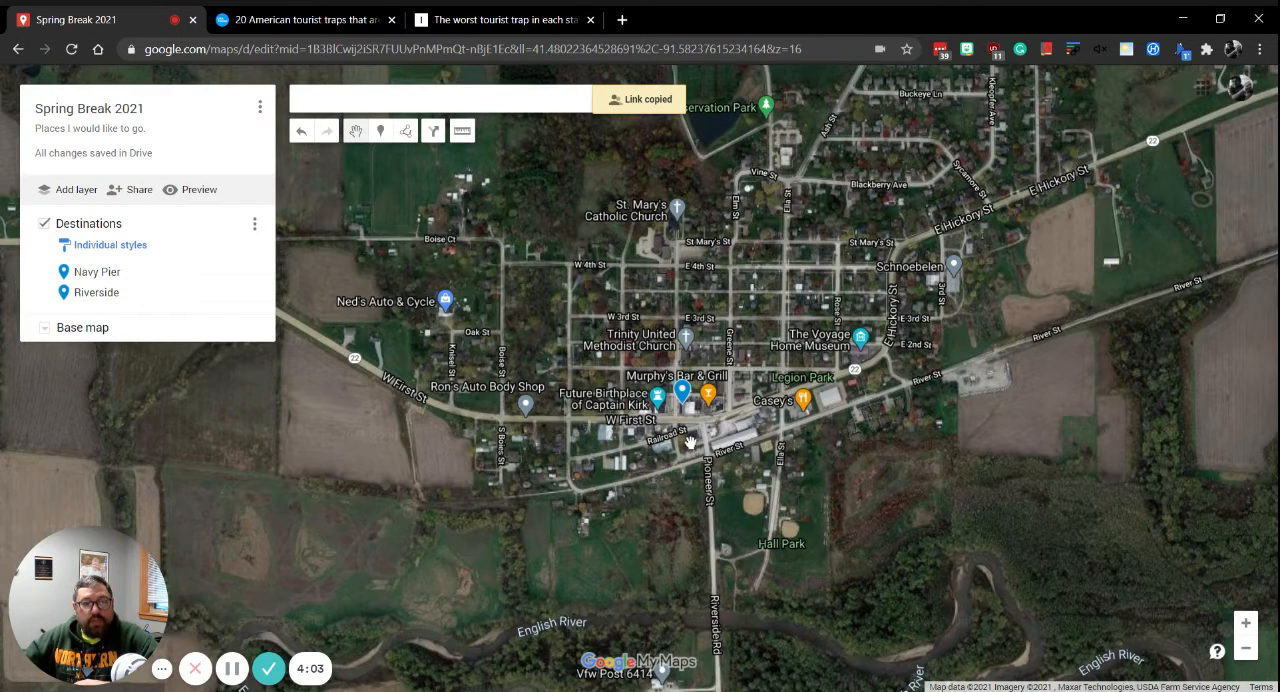
# Examine where the Navy Pier and Riverside markers lie on the satellite map across the whole United States.
pyautogui.moveTo(691, 442); pyautogui.dragTo(702, 427)
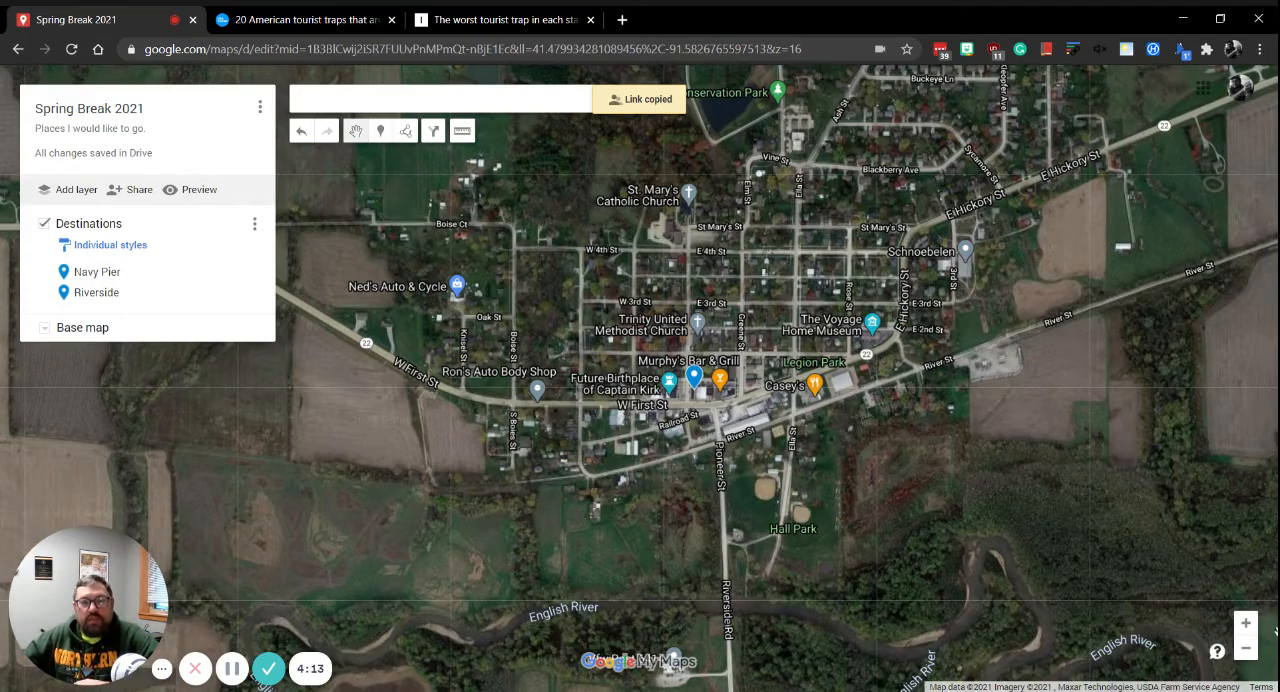
pyautogui.click(1247, 649)
pyautogui.click(1247, 649)
pyautogui.click(1247, 649)
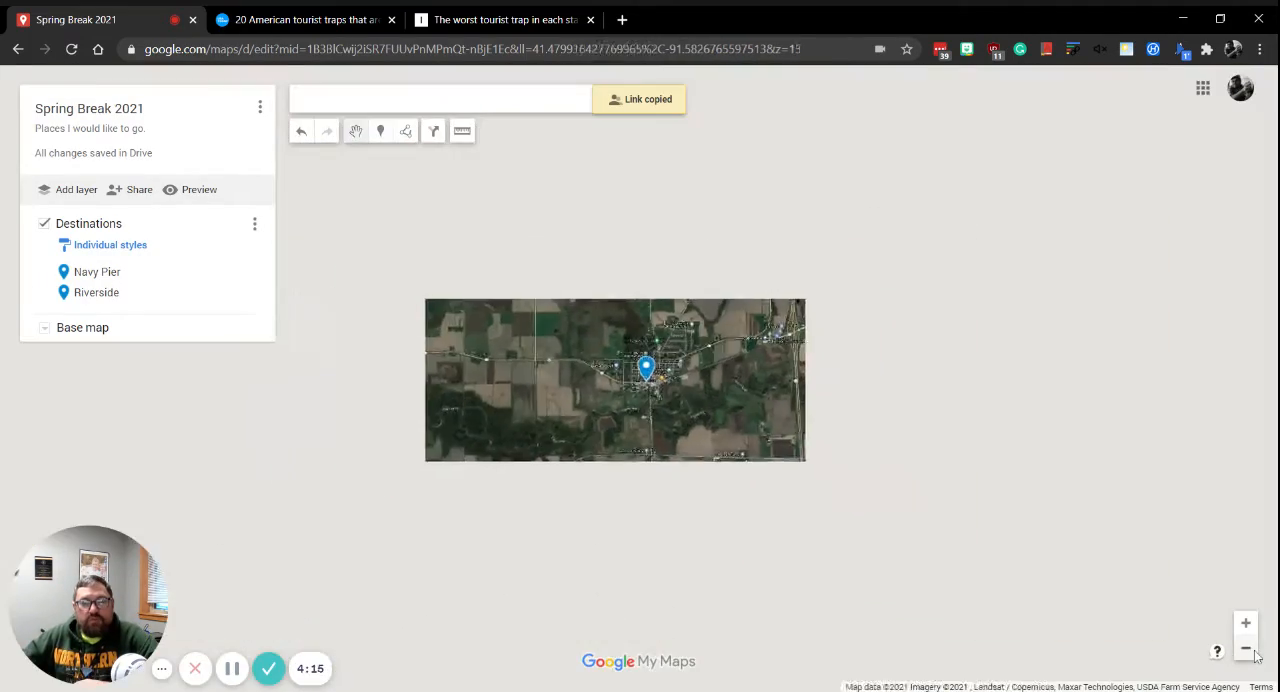
pyautogui.click(1254, 651)
pyautogui.click(1254, 651)
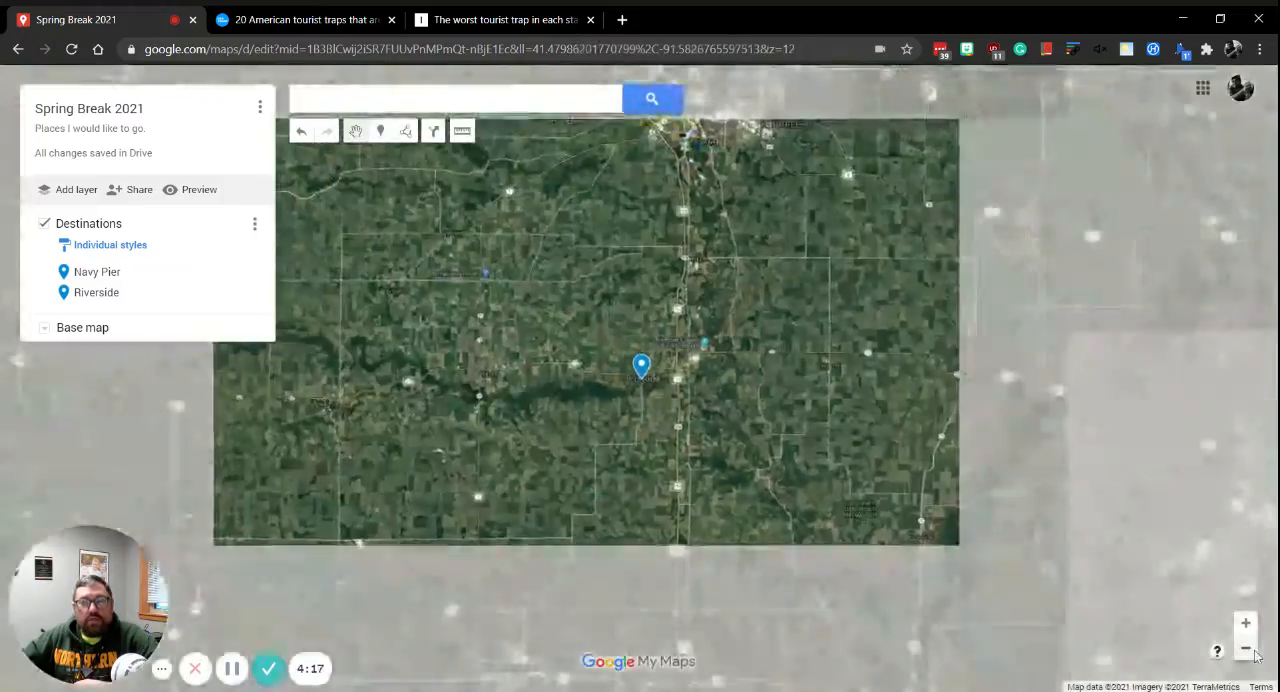
pyautogui.click(1254, 651)
pyautogui.click(1255, 652)
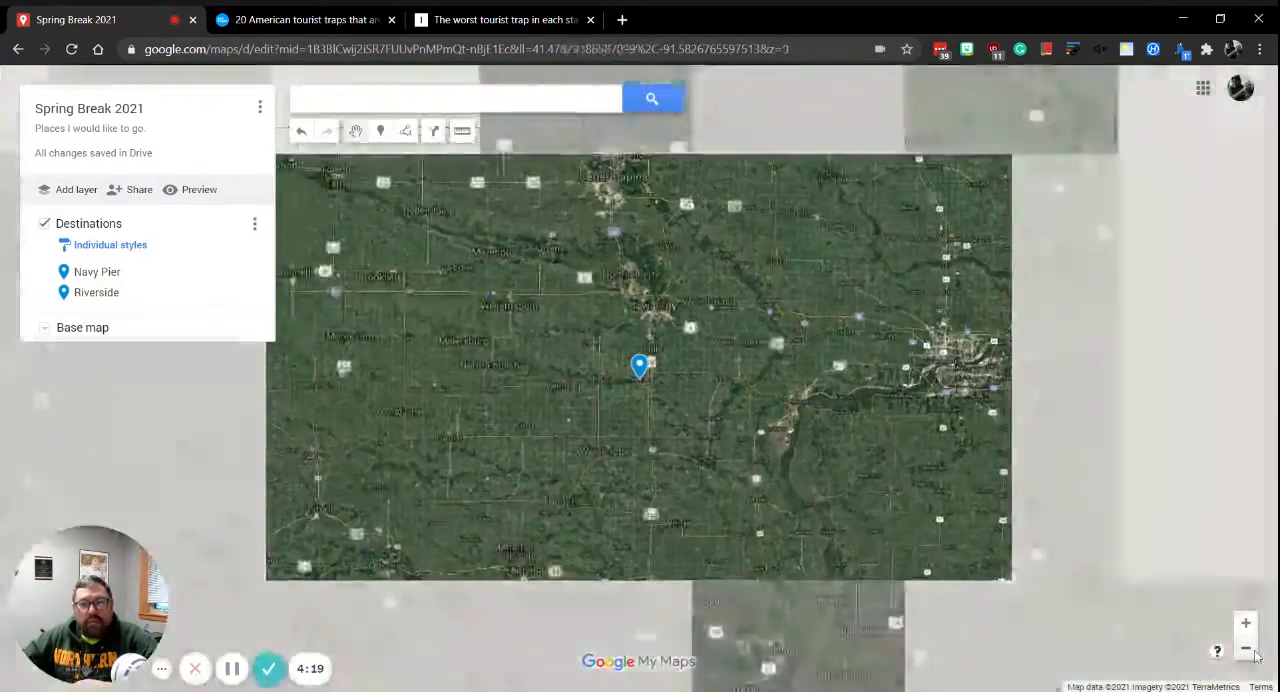
pyautogui.click(1247, 649)
pyautogui.click(1247, 649)
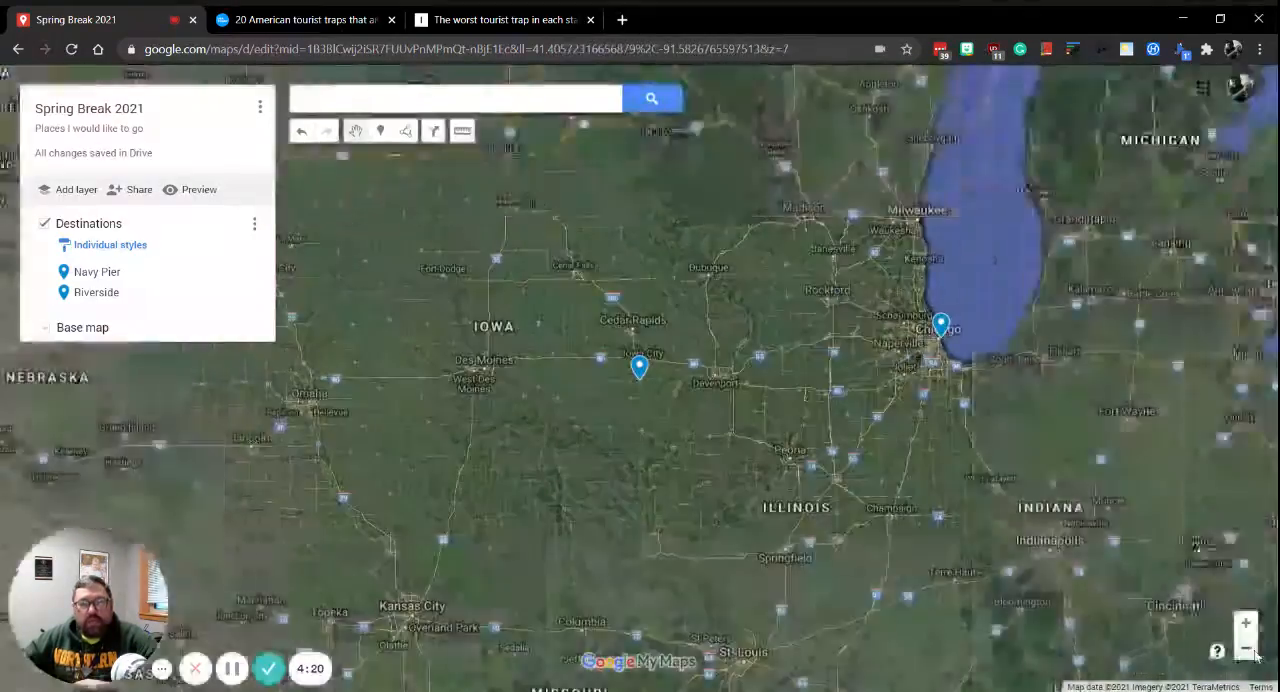
pyautogui.click(1247, 649)
pyautogui.click(1247, 649)
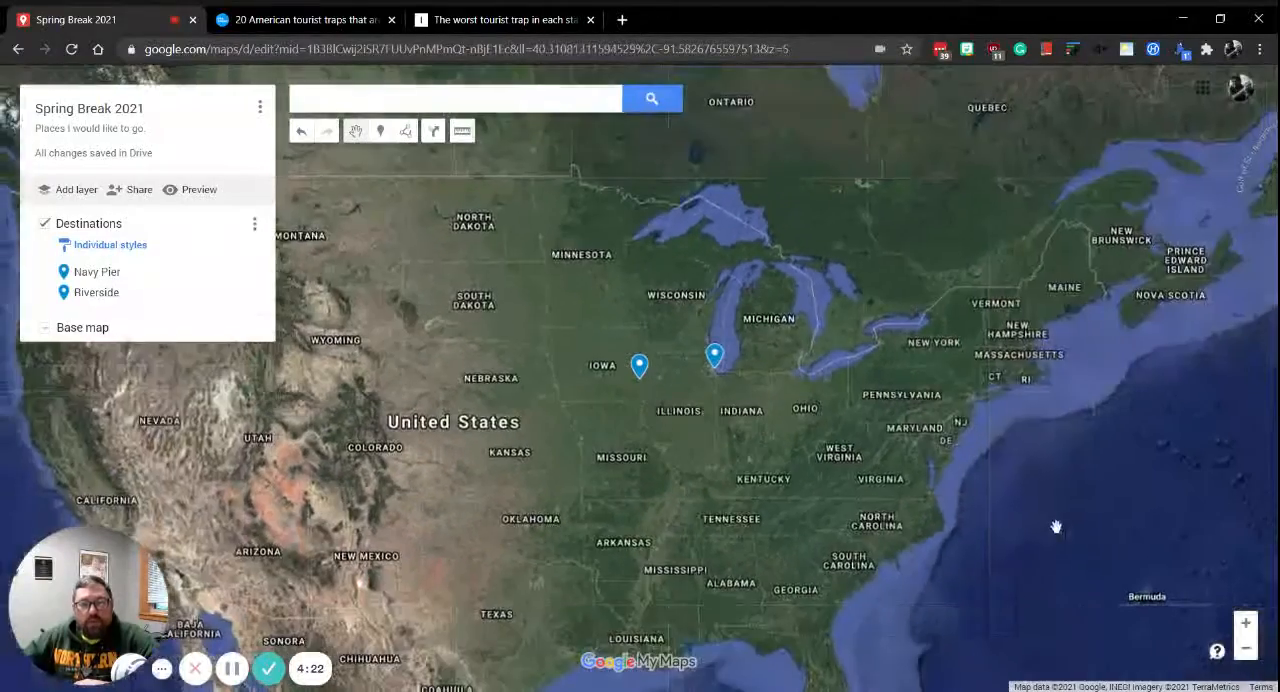
pyautogui.moveTo(748, 460); pyautogui.dragTo(856, 401)
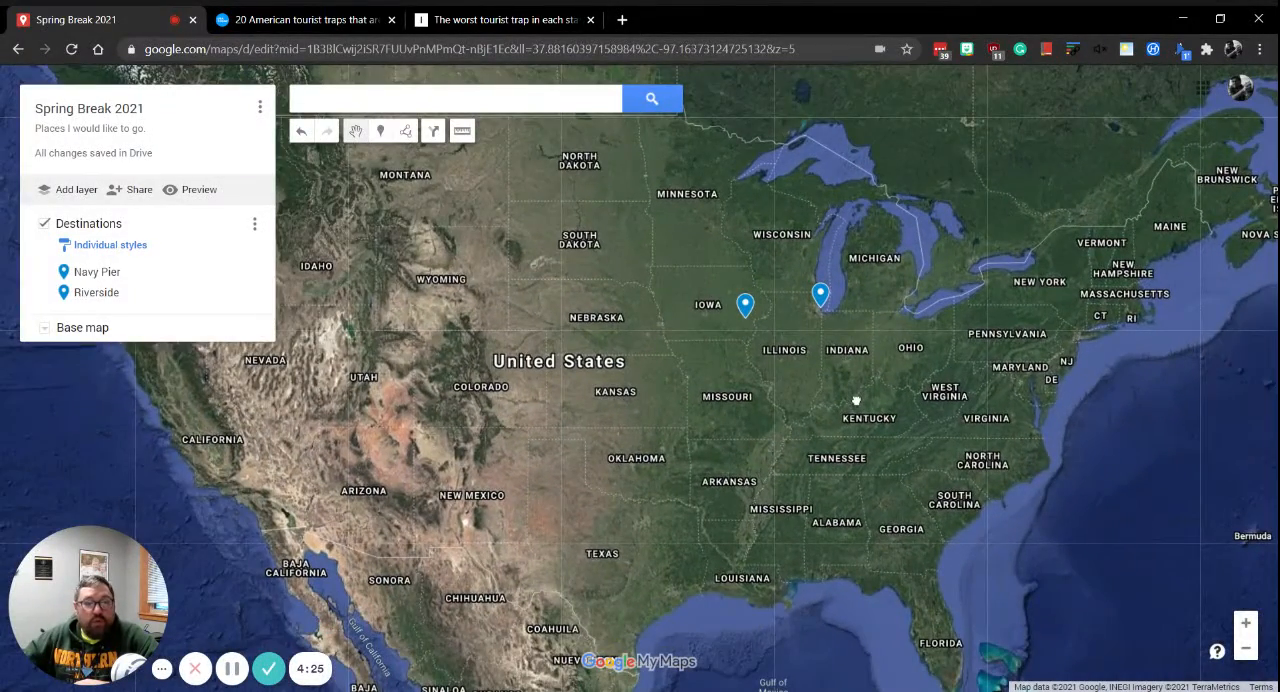
pyautogui.moveTo(694, 371); pyautogui.dragTo(906, 370)
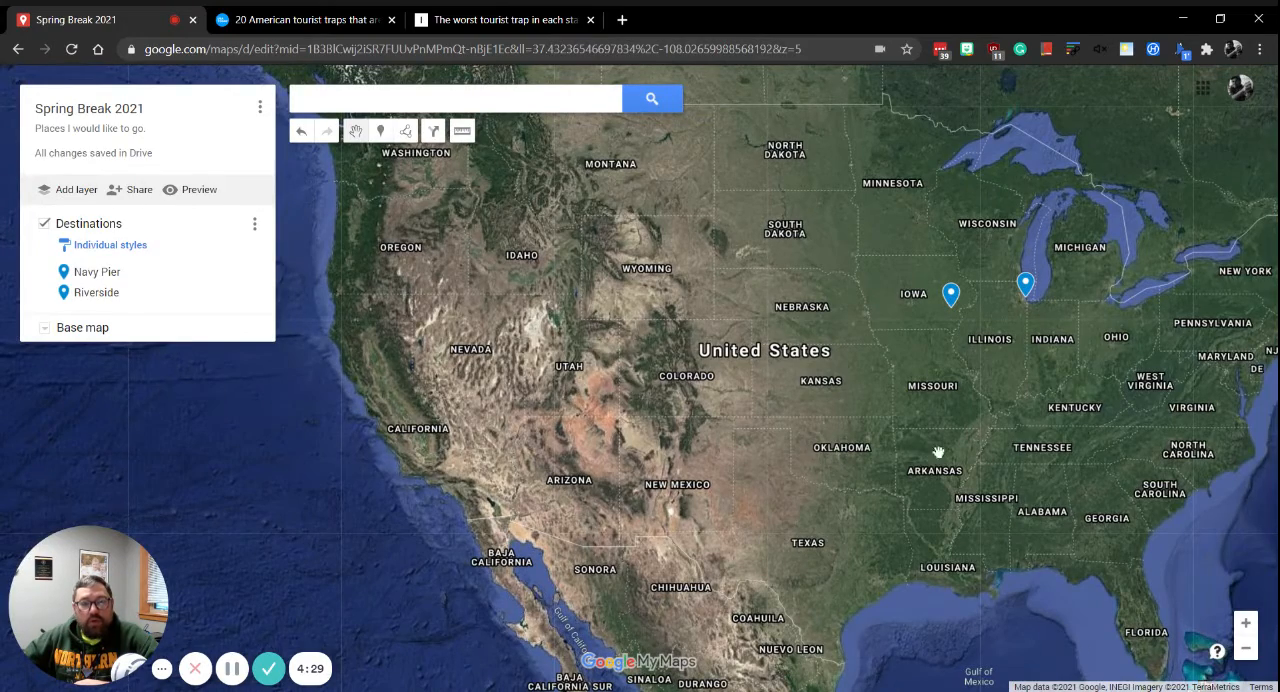
pyautogui.moveTo(1123, 429); pyautogui.dragTo(857, 460)
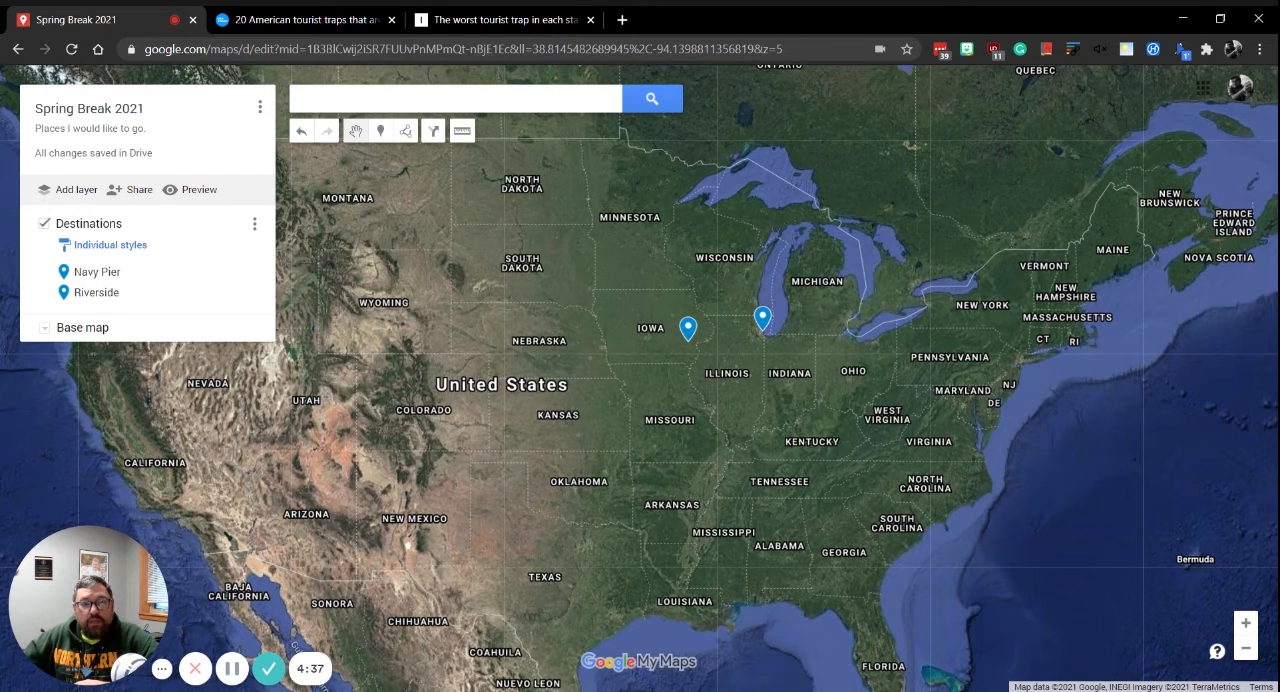
pyautogui.moveTo(860, 466); pyautogui.dragTo(957, 487)
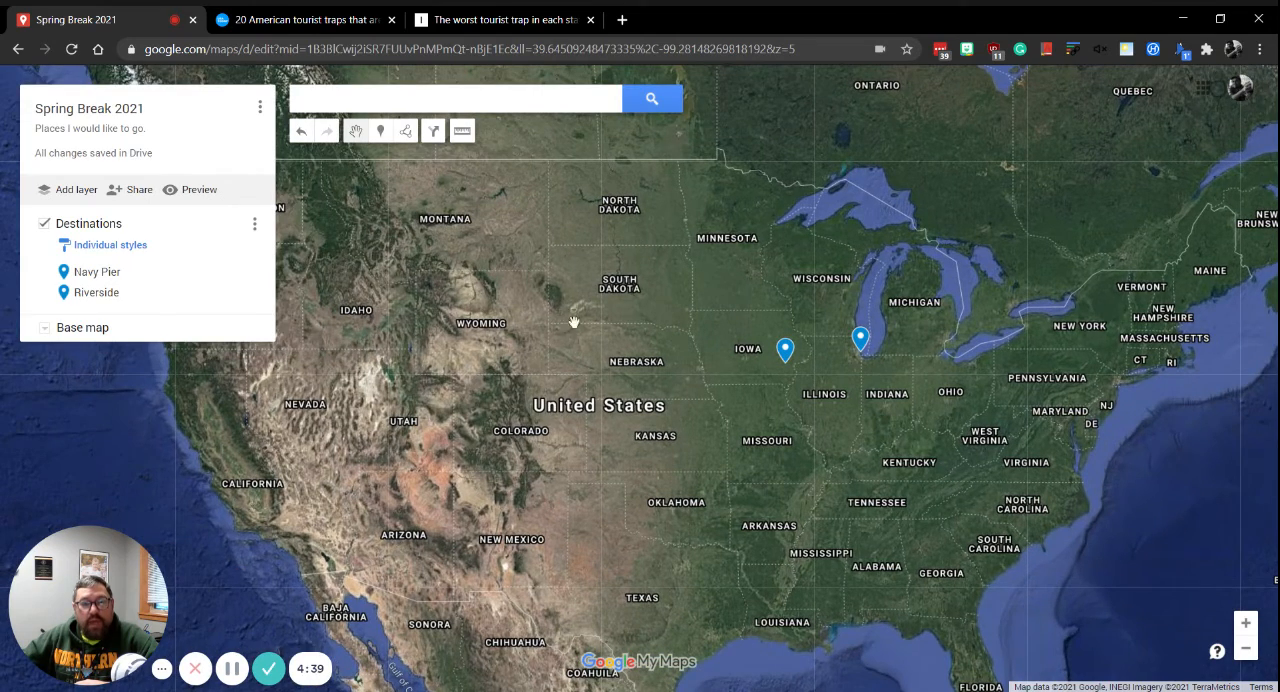
pyautogui.moveTo(1019, 523); pyautogui.dragTo(979, 484)
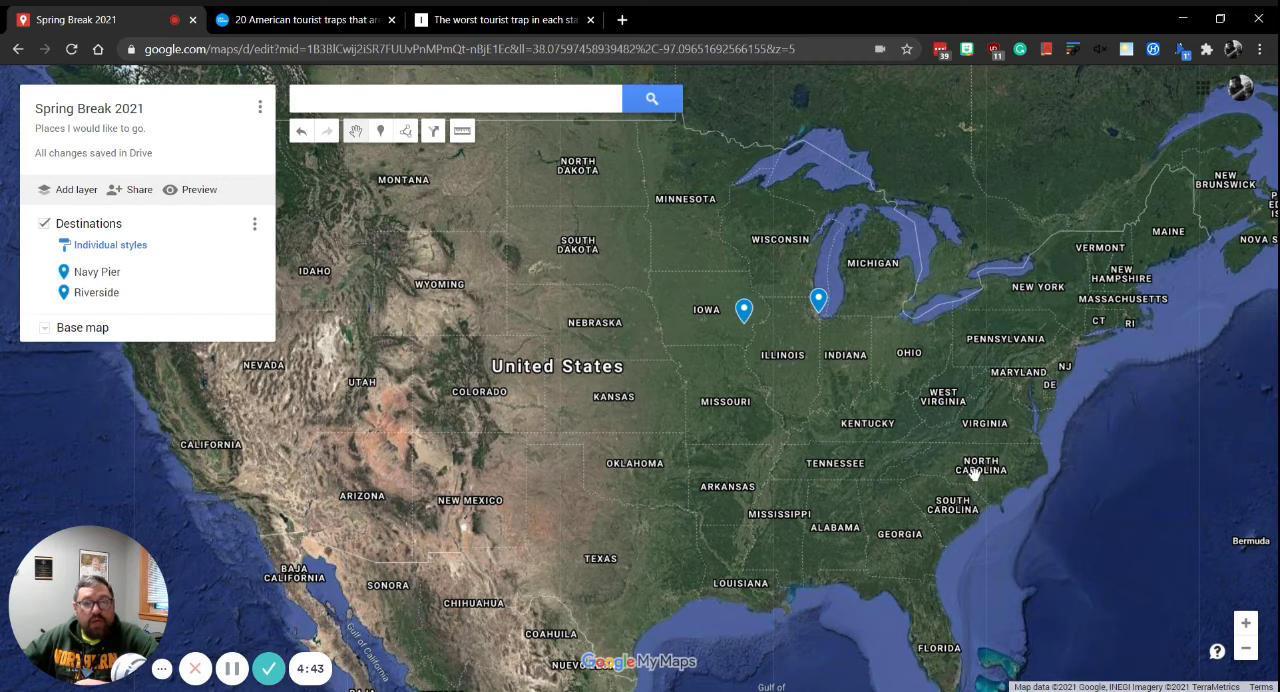